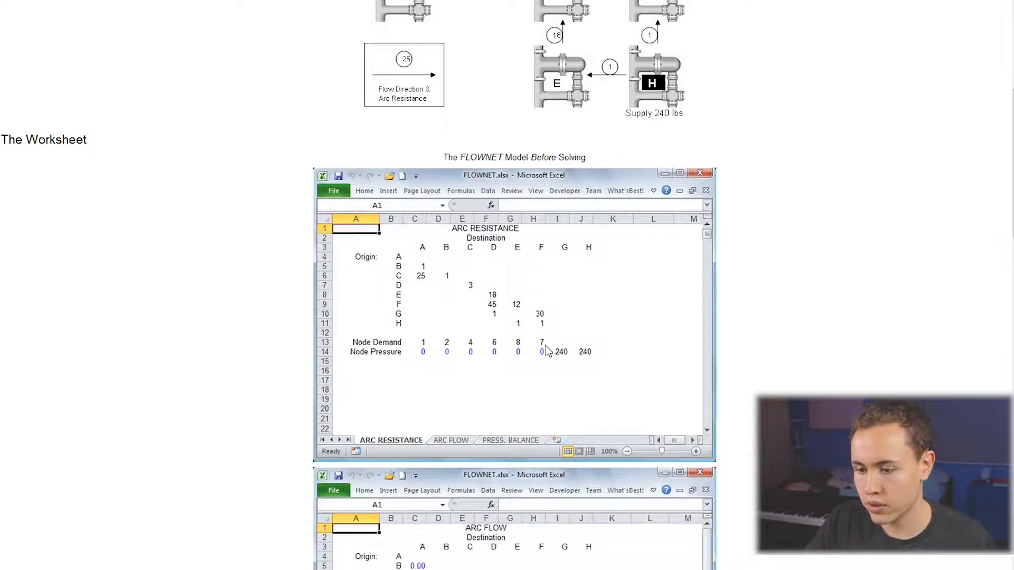
Step: Read through the FLOWNET example, covering the three worksheets, adjustable cells, best cell and constraint descriptions
scroll(487, 357, up, 3)
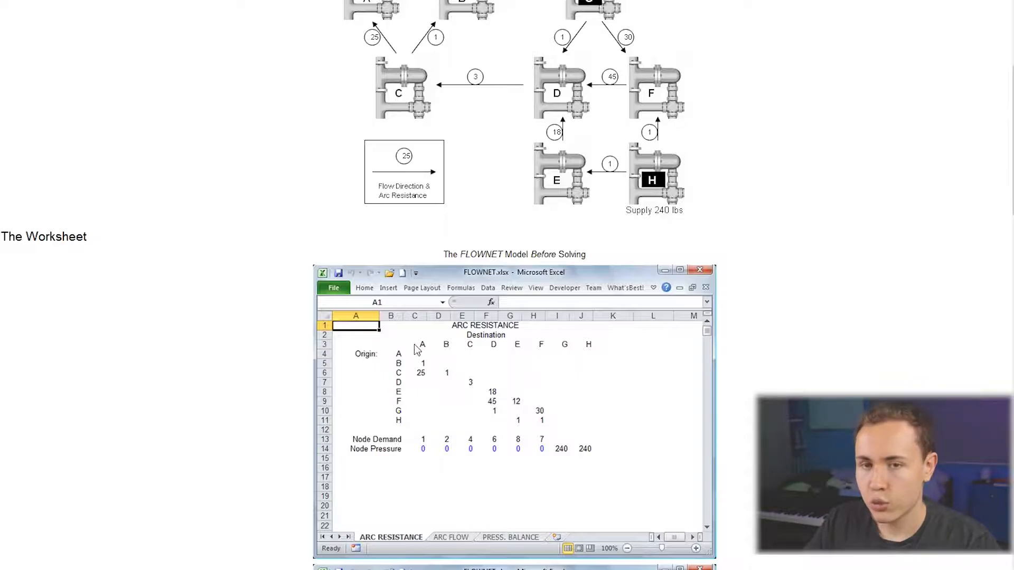
scroll(423, 370, down, 15)
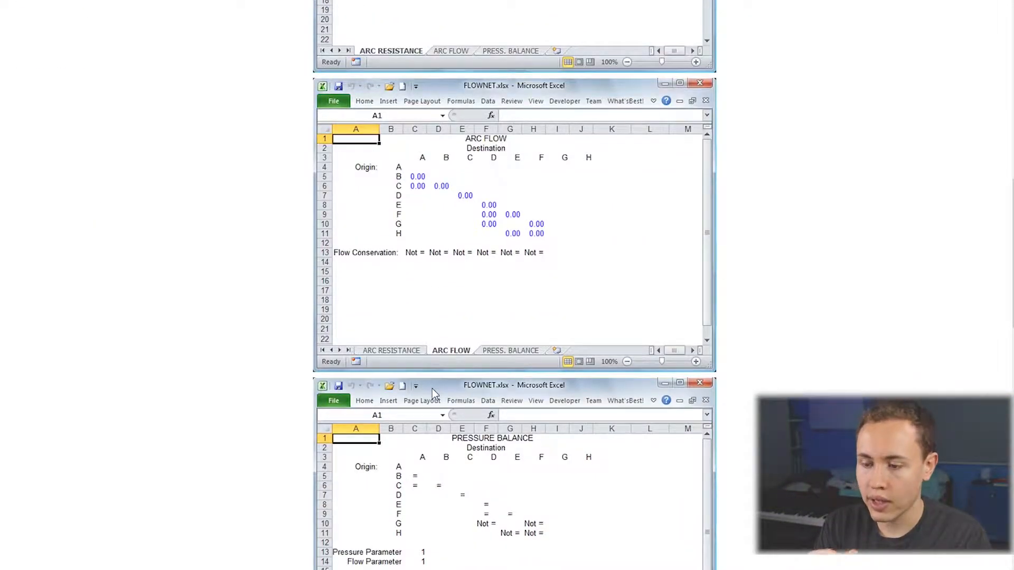
scroll(432, 388, down, 6)
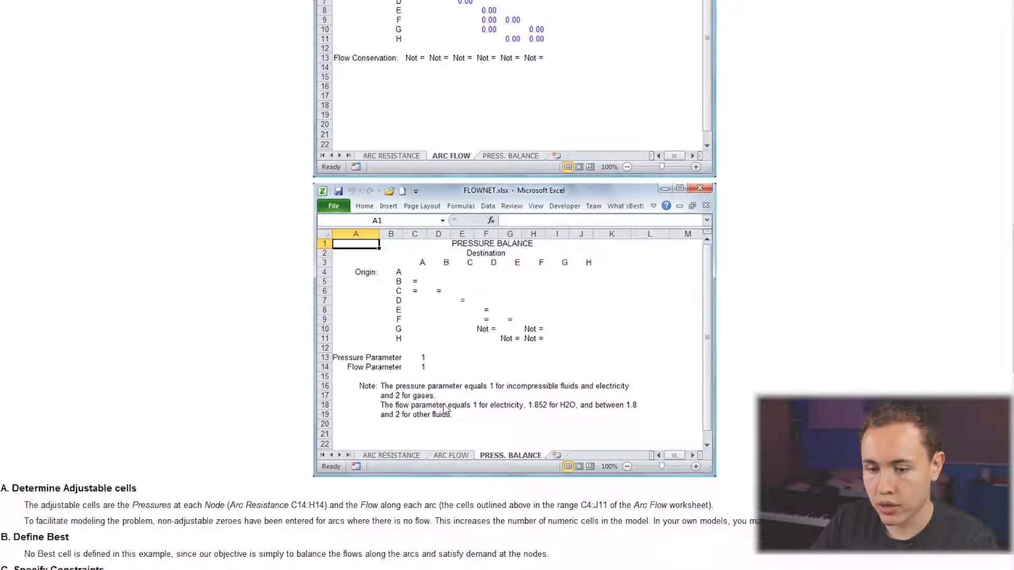
scroll(444, 409, down, 9)
scroll(42, 316, up, 3)
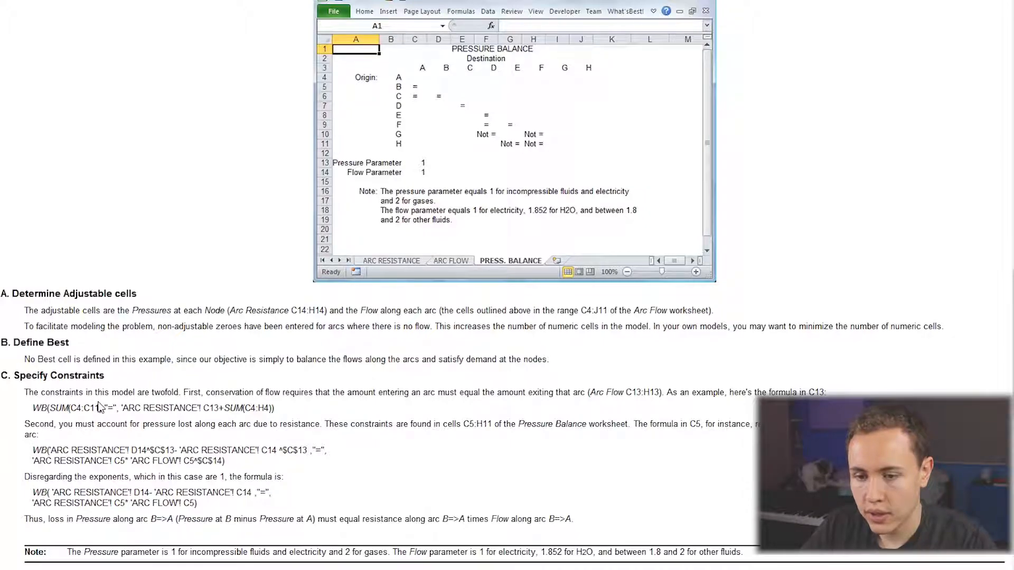
scroll(98, 405, down, 2)
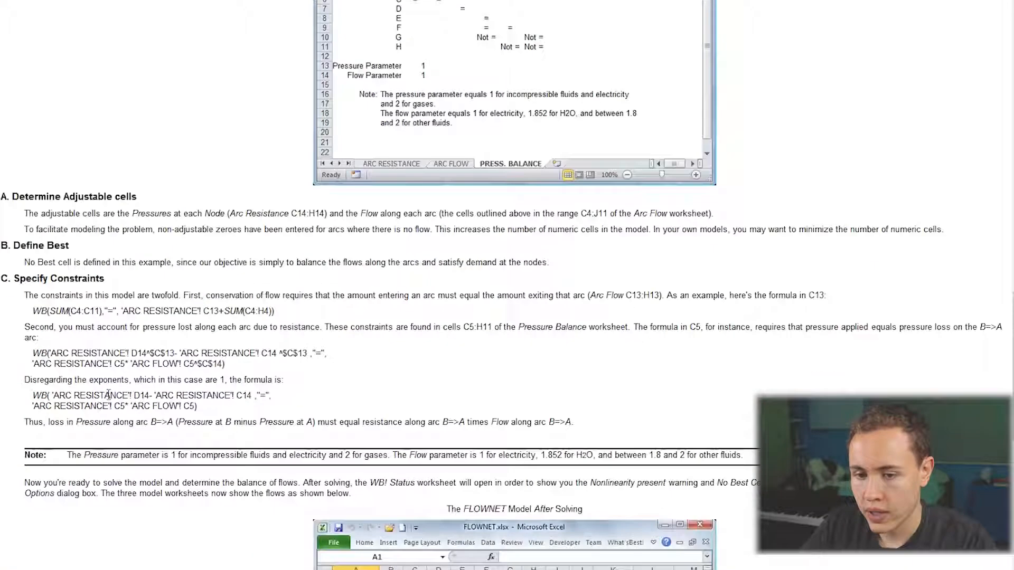
scroll(126, 353, down, 2)
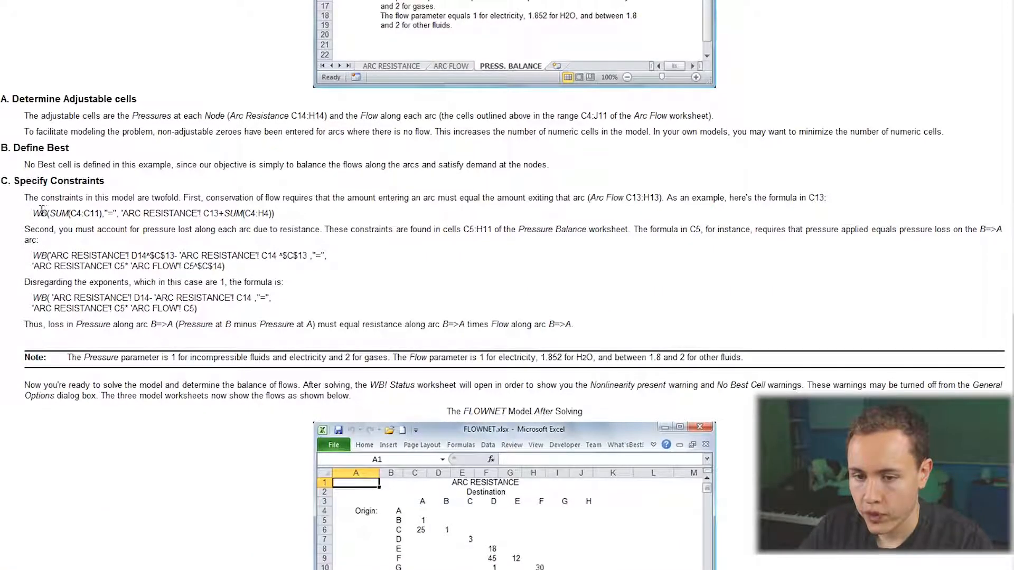
Step: Examine both sides of the C13 flow conservation formula in the Specify Constraints section and its explanation of entering and exiting flow
drag(37, 210, 272, 213)
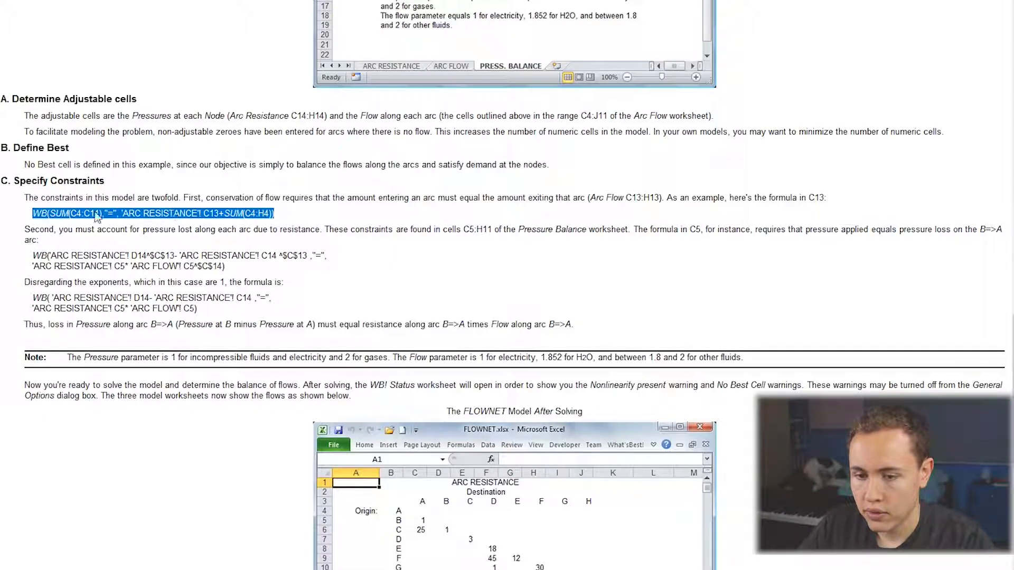
click(53, 227)
drag(28, 213, 121, 213)
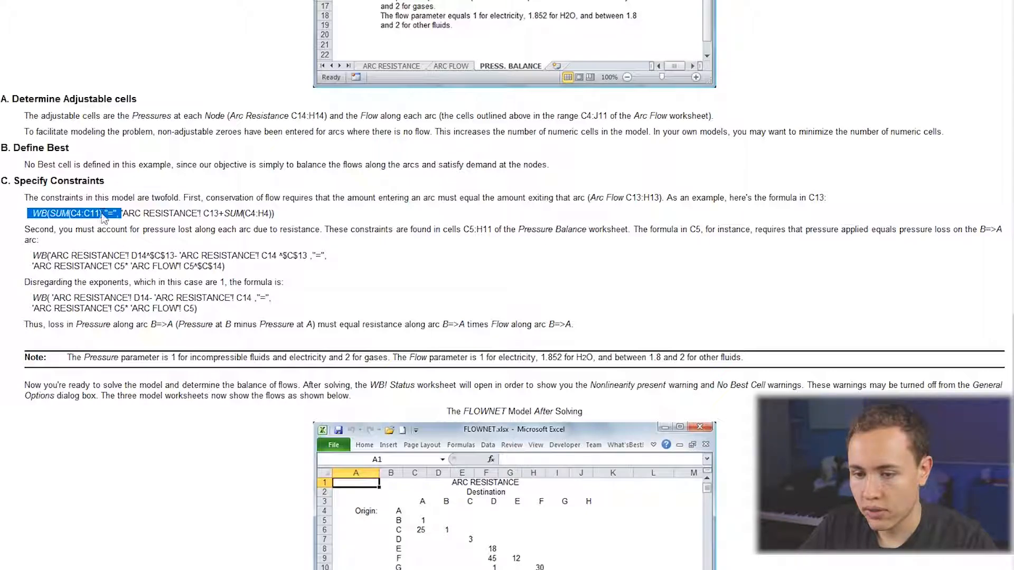
drag(122, 213, 274, 213)
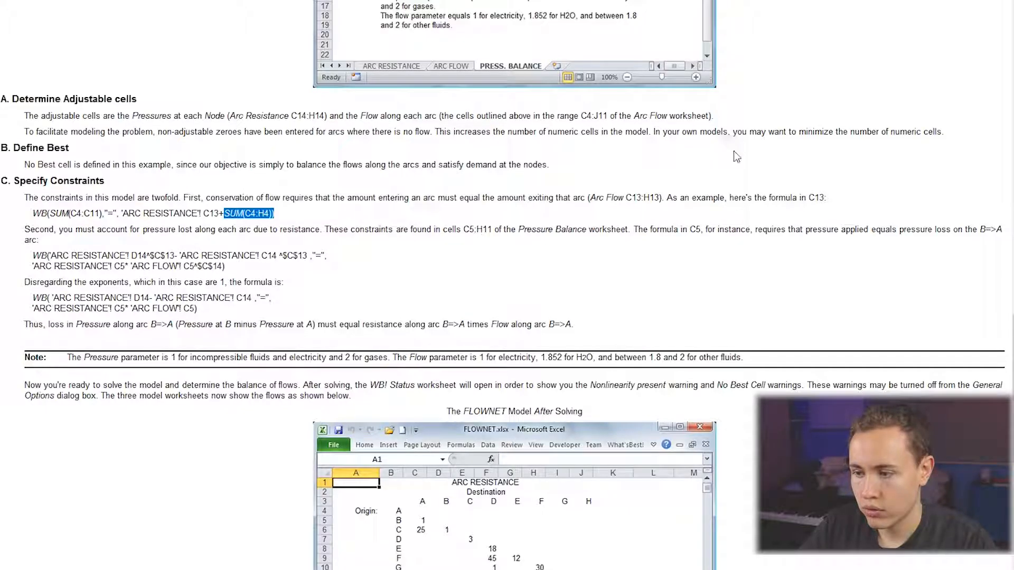
drag(598, 199, 855, 199)
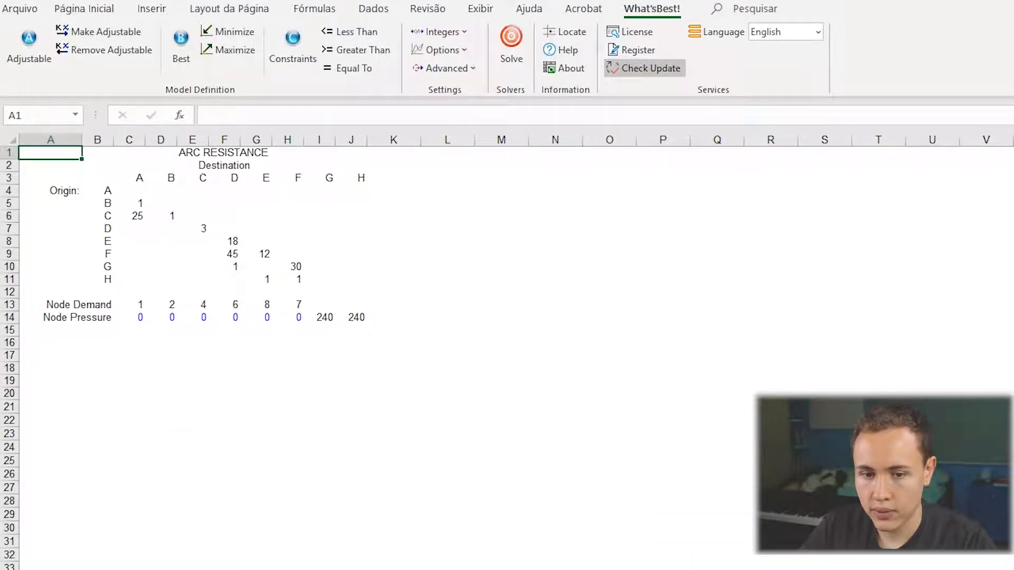
Step: Show the ARC FLOW worksheet and inspect the ranges referenced by the Flow Conservation formula in C13
key(ctrl+Page_Down)
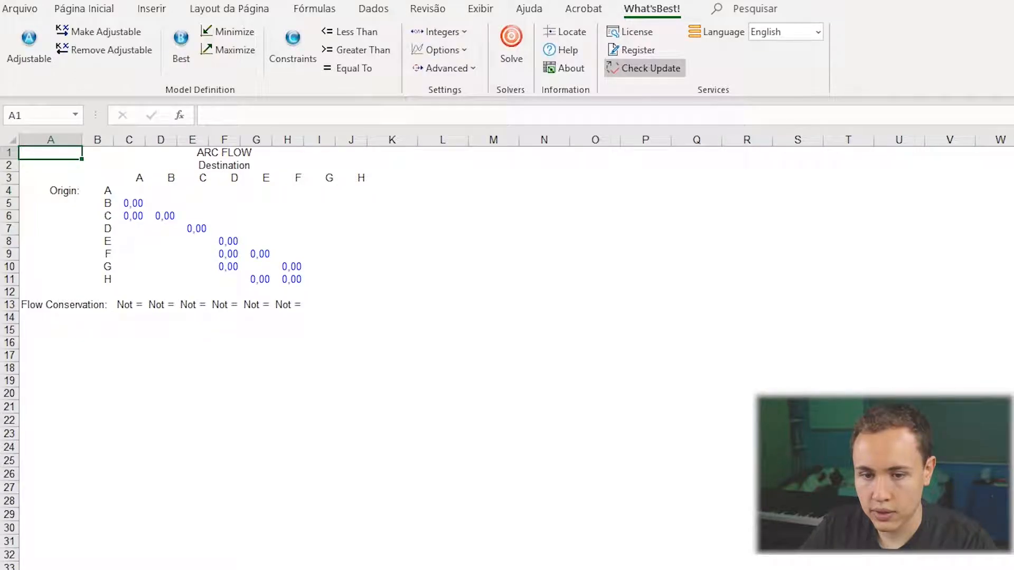
click(131, 202)
double_click(129, 305)
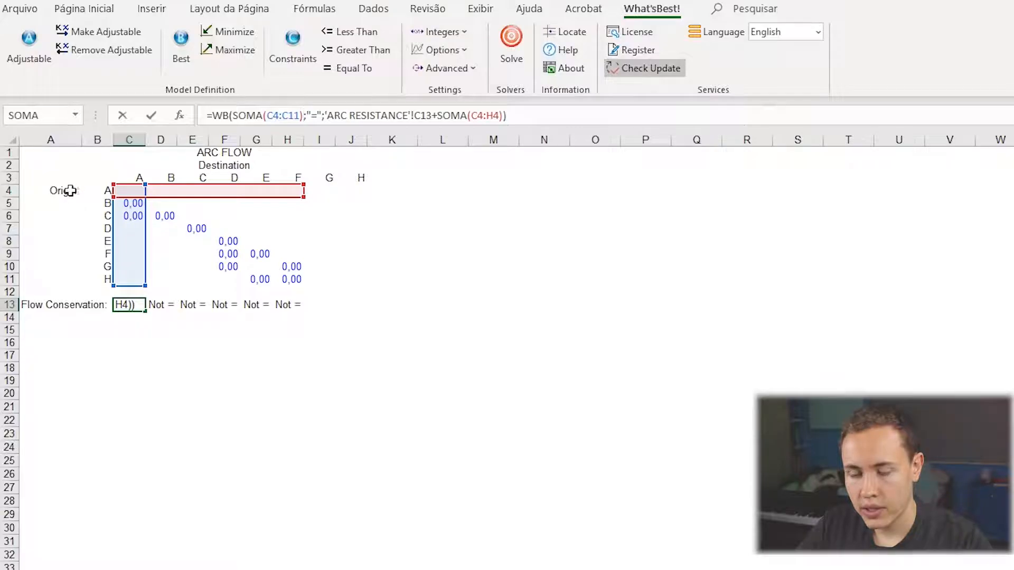
Step: Examine node A's inflow range C4:C11, its outflow row C4:J4, and the origin labels A and B
click(137, 177)
drag(131, 190, 127, 278)
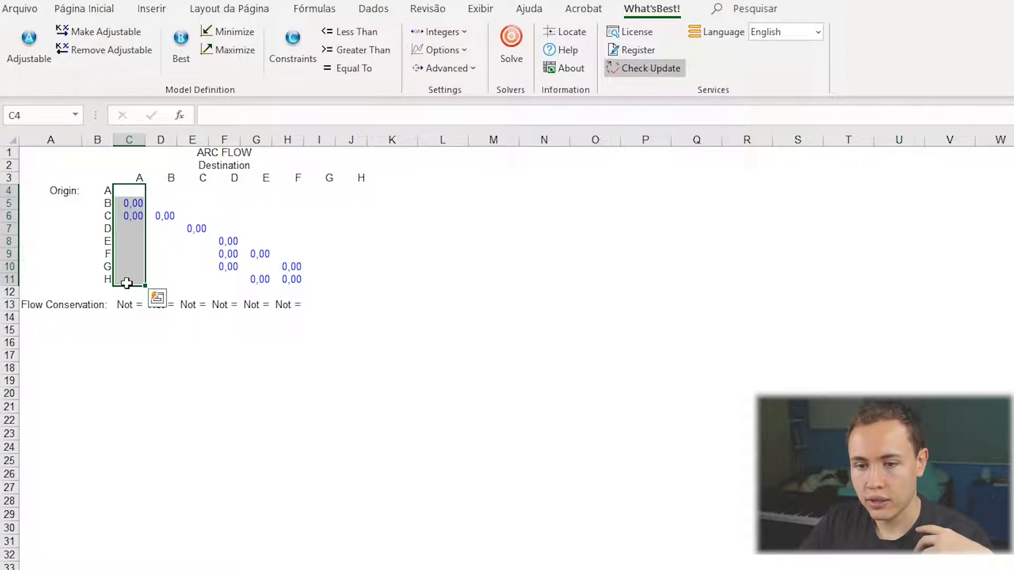
drag(132, 190, 360, 188)
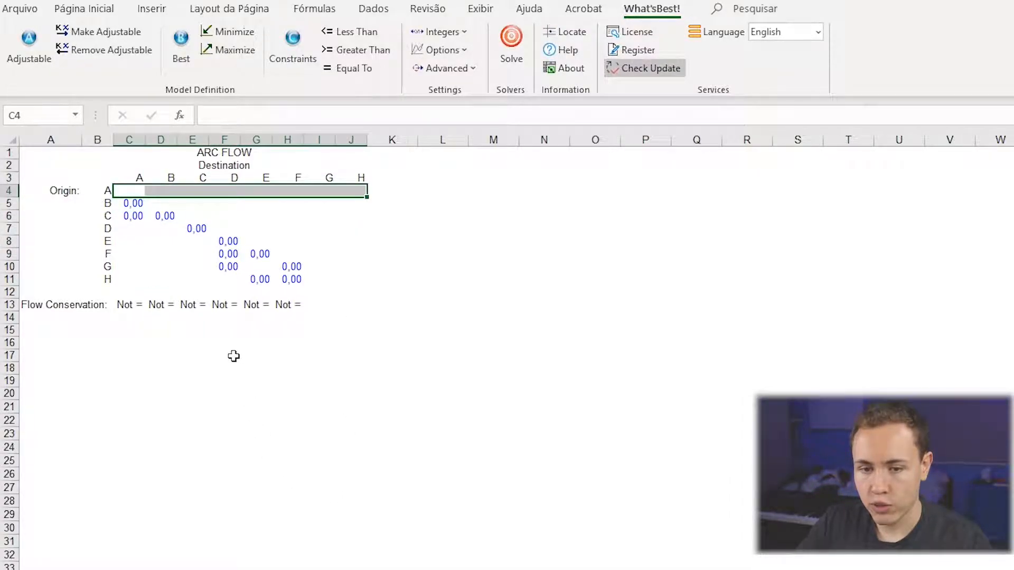
click(126, 192)
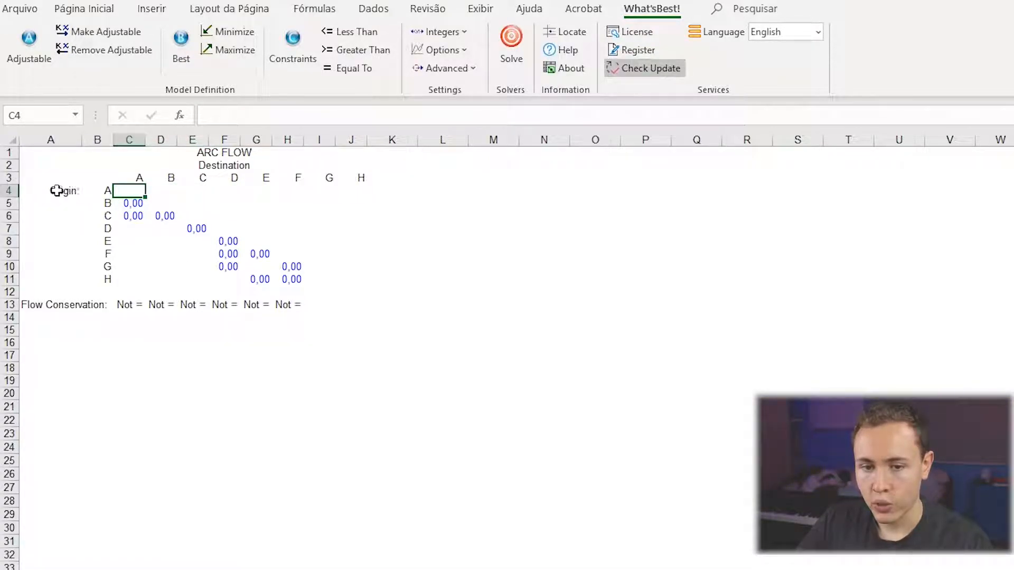
click(102, 191)
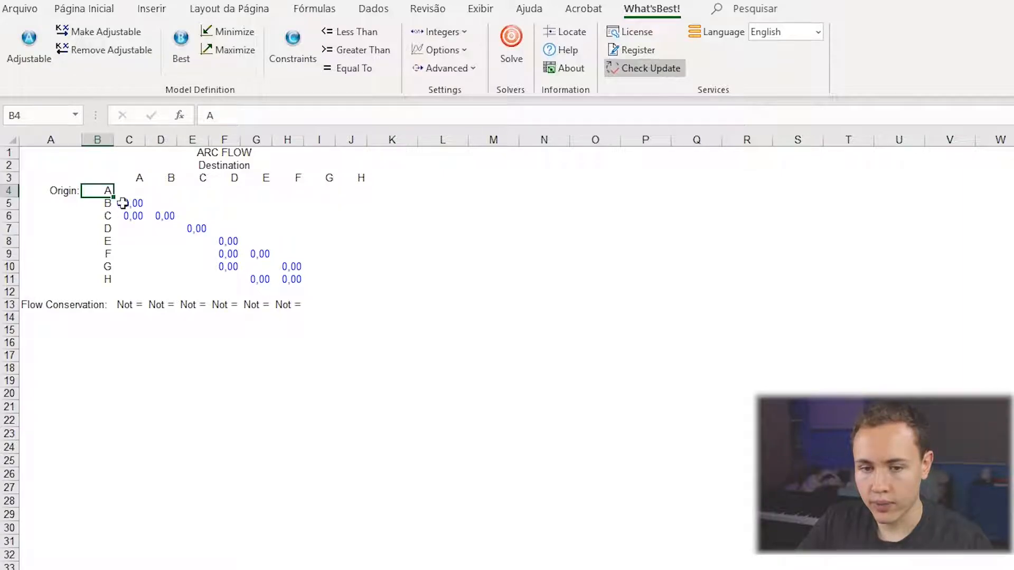
click(103, 204)
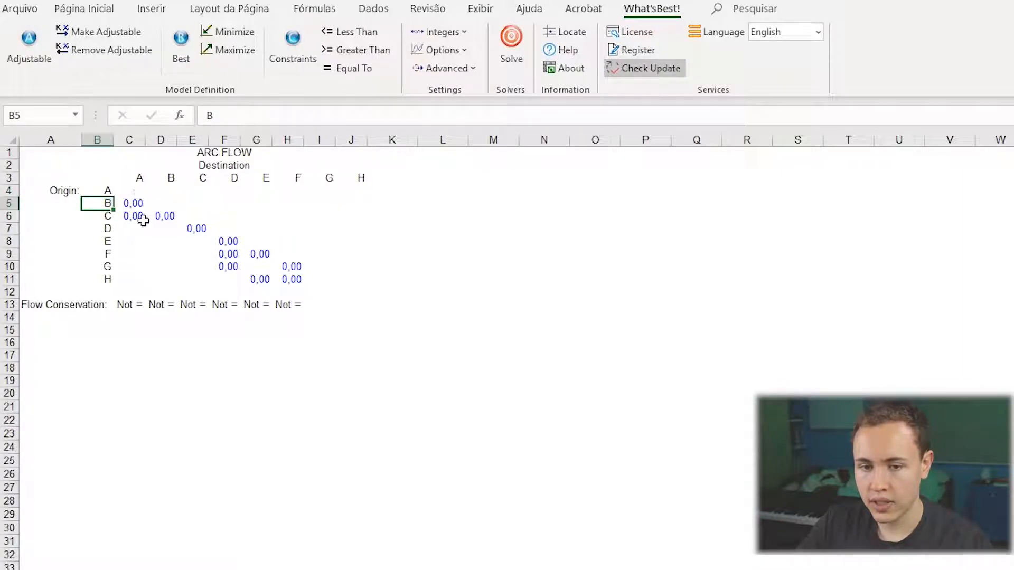
Step: Inspect the inflow sum, outflow sum and ARC RESISTANCE demand reference in C13's formula, leaving the formula unmodified
click(132, 306)
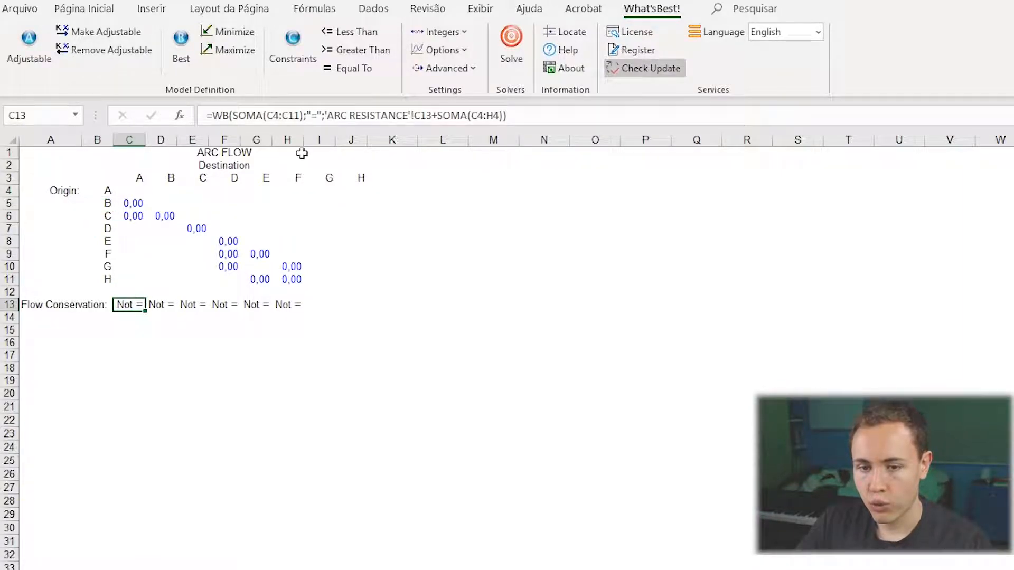
click(327, 111)
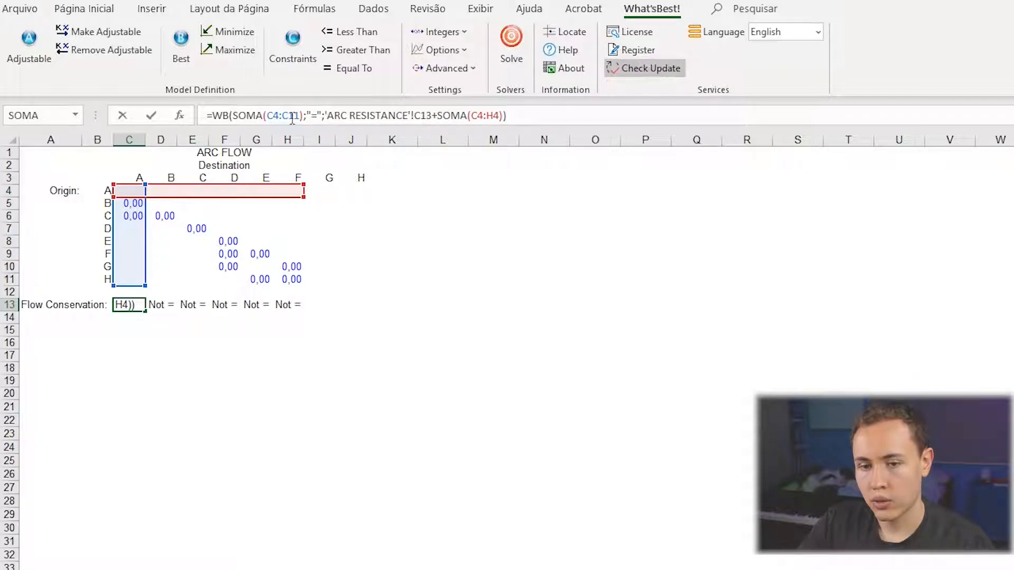
drag(213, 116, 308, 116)
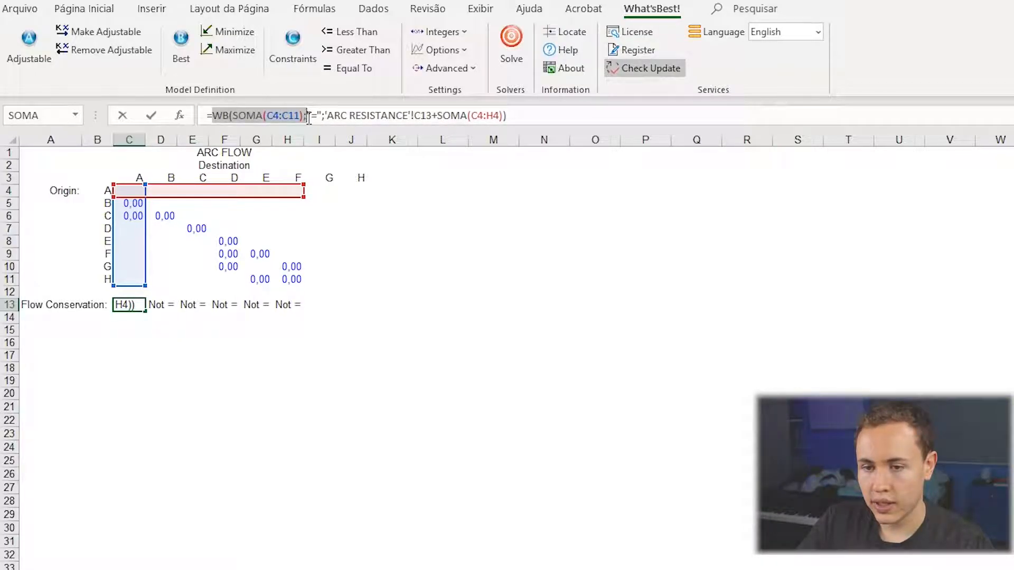
drag(432, 116, 511, 116)
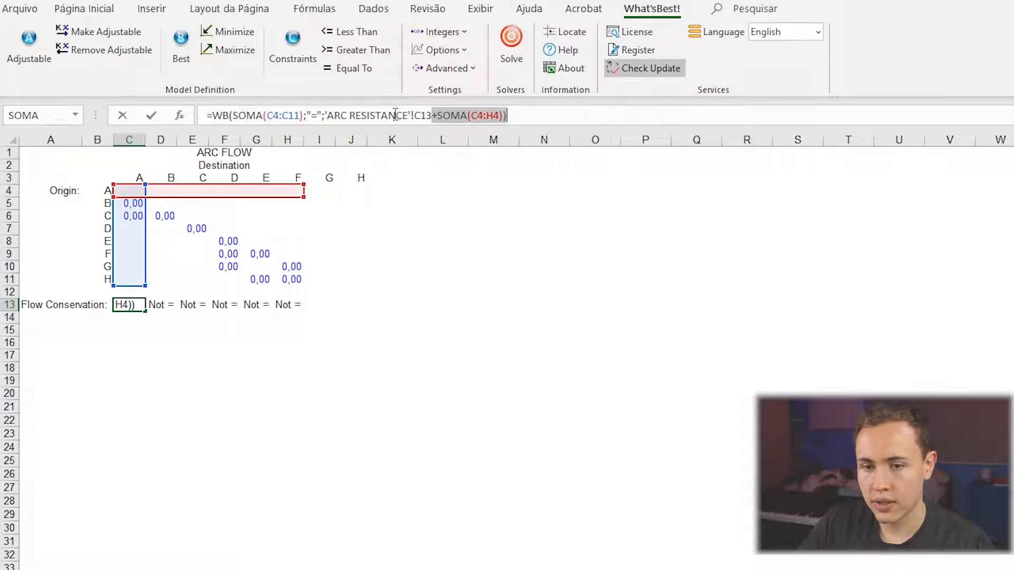
click(427, 115)
drag(431, 115, 324, 115)
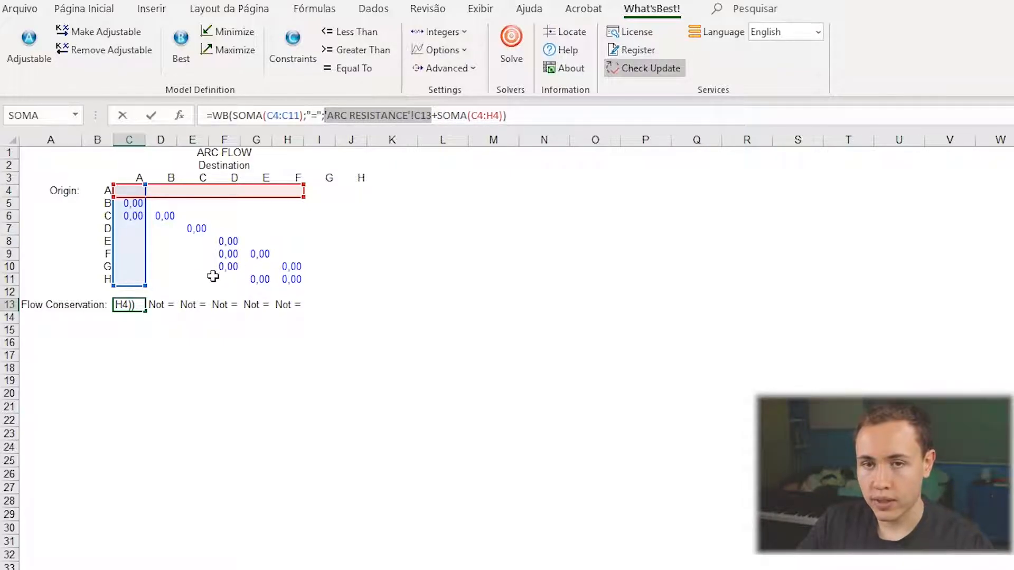
click(167, 229)
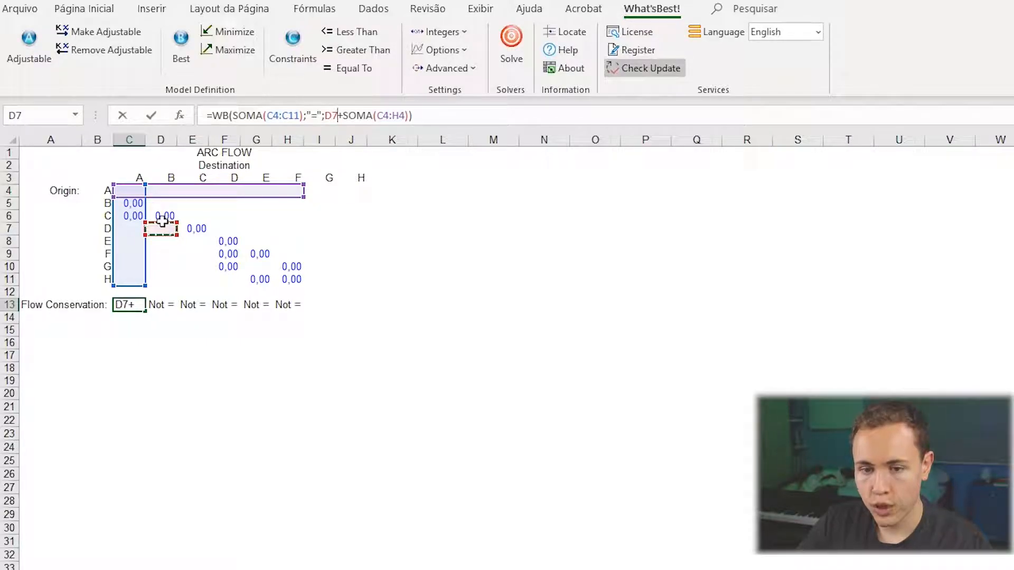
key(Escape)
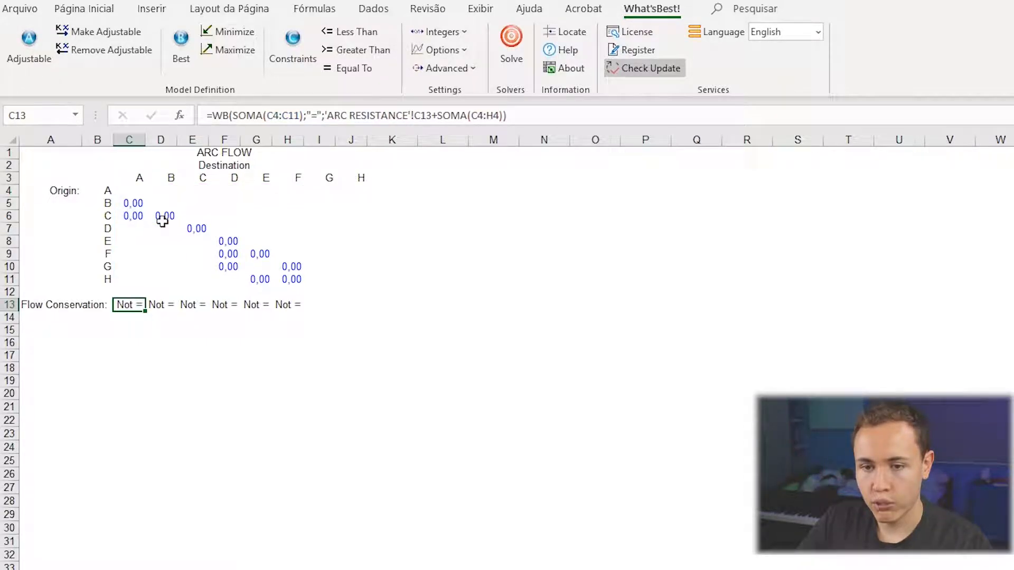
Step: Inspect the D13 Flow Conservation formula for node B: the D4:D11 sum, the C5:H5 sum and the ARC RESISTANCE reference
click(165, 305)
click(338, 115)
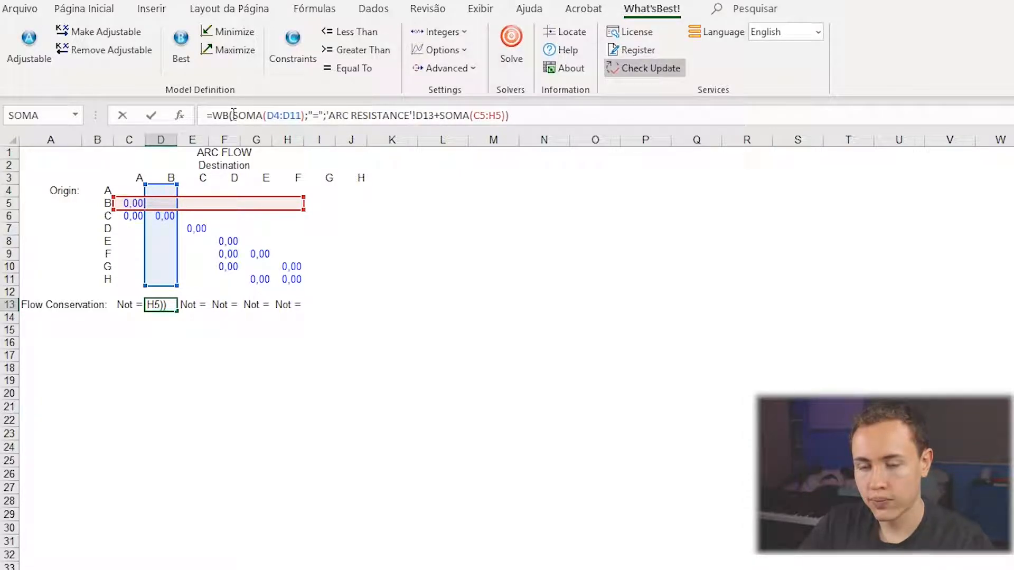
drag(233, 115, 308, 113)
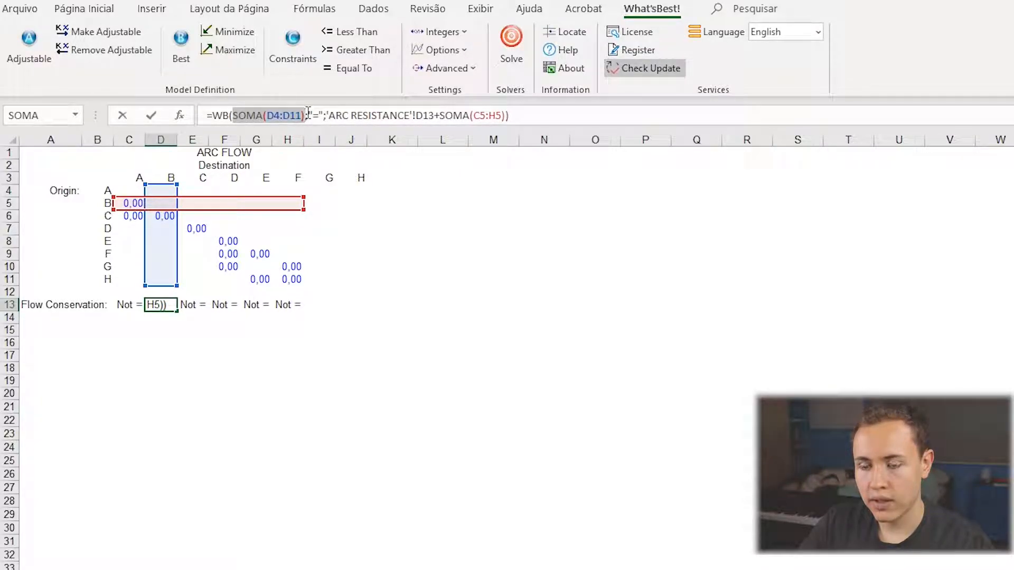
drag(328, 114, 520, 115)
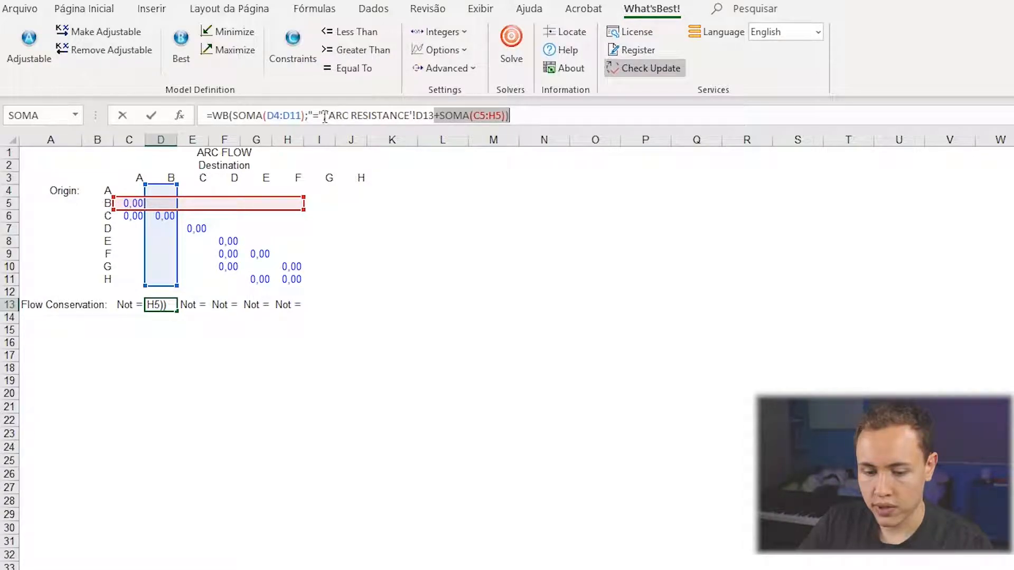
drag(328, 116, 436, 118)
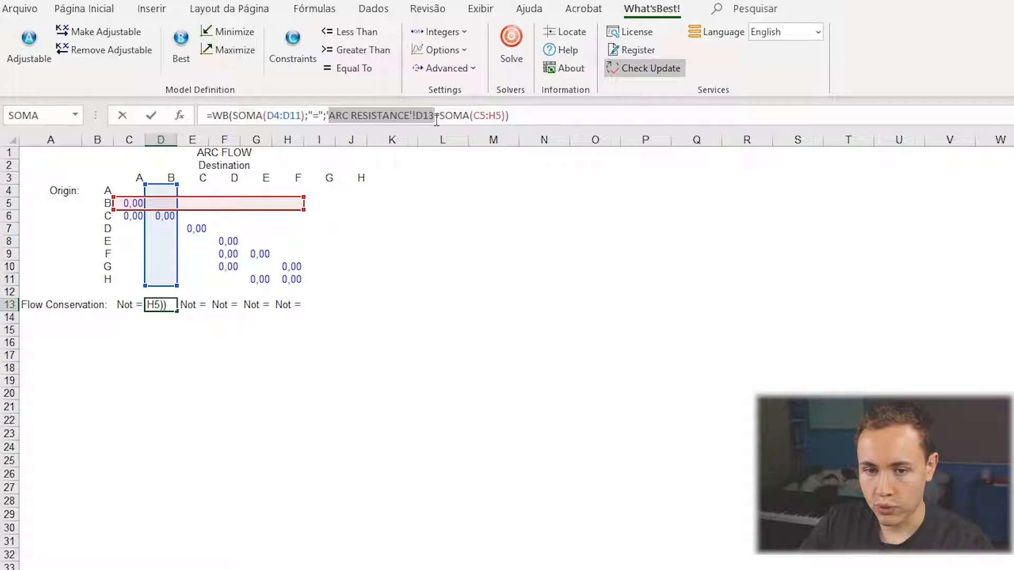
key(Escape)
Step: Check node B's column and its Node Demand cell D13 on the ARC RESISTANCE worksheet
key(ctrl+Page_Up)
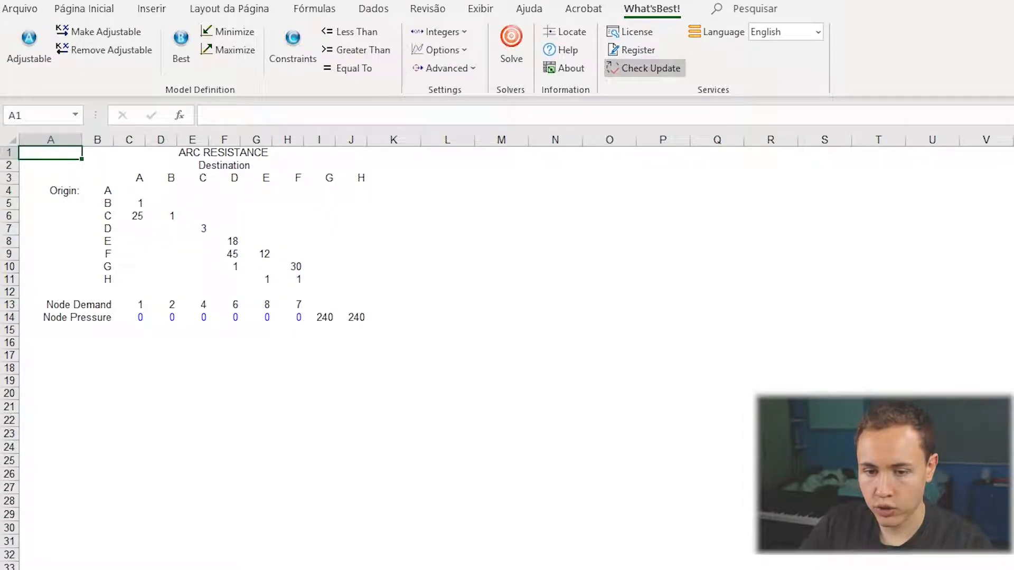
click(161, 139)
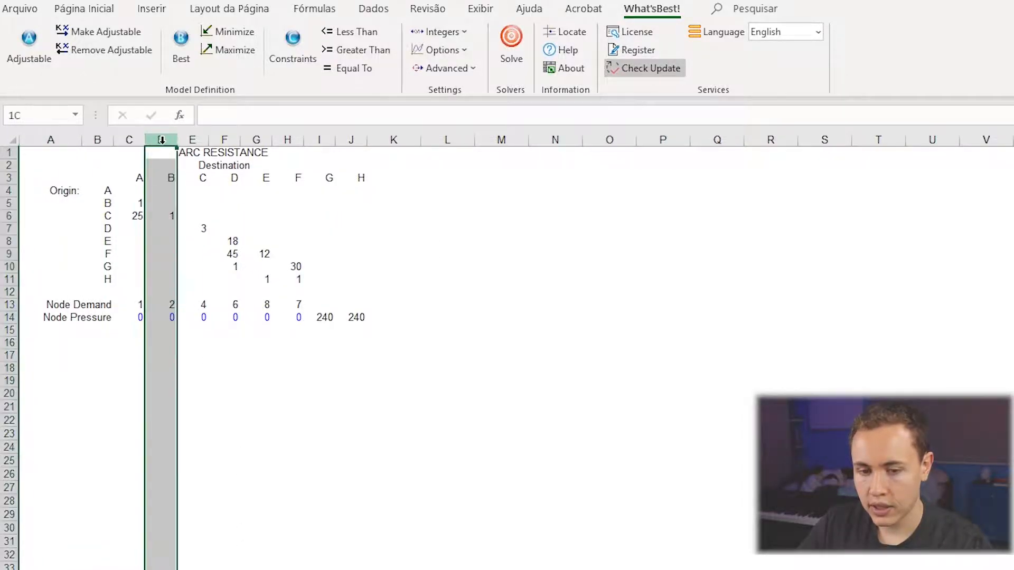
click(167, 304)
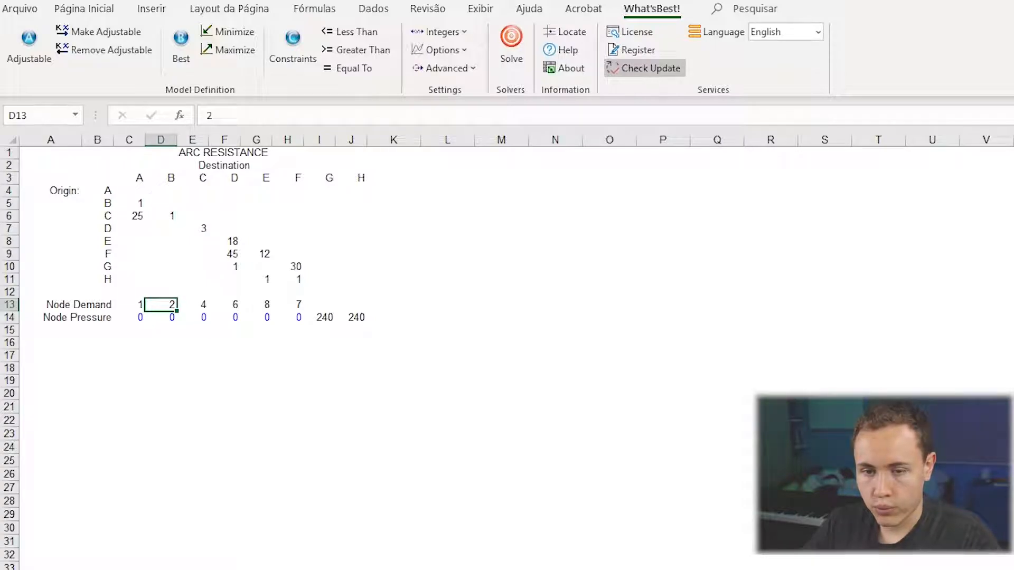
Step: Show the PRESSURE BALANCE worksheet and look at the Pressure Parameter and Flow Parameter rows
key(ctrl+Page_Down)
key(ctrl+Page_Down)
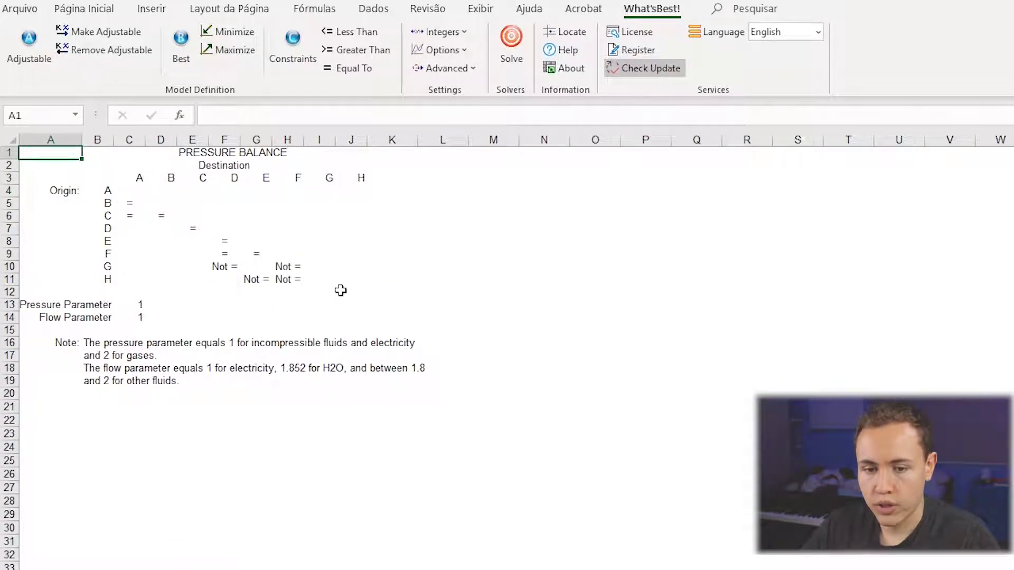
click(39, 304)
click(82, 317)
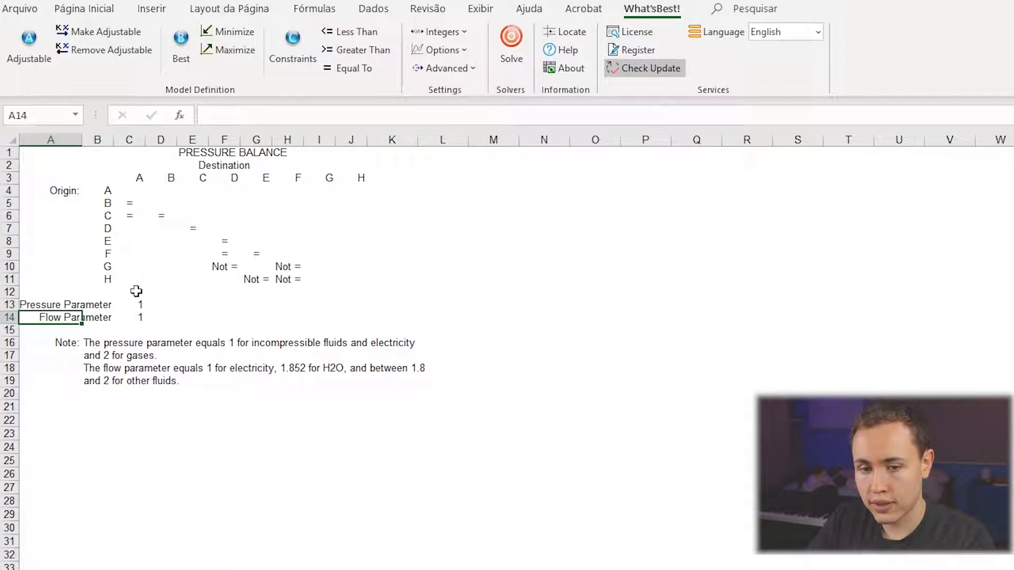
Step: Inspect the PRESSURE BALANCE formula in C5: the ARC RESISTANCE D14 and C14 pressure terms and their $C$13 exponent
click(129, 204)
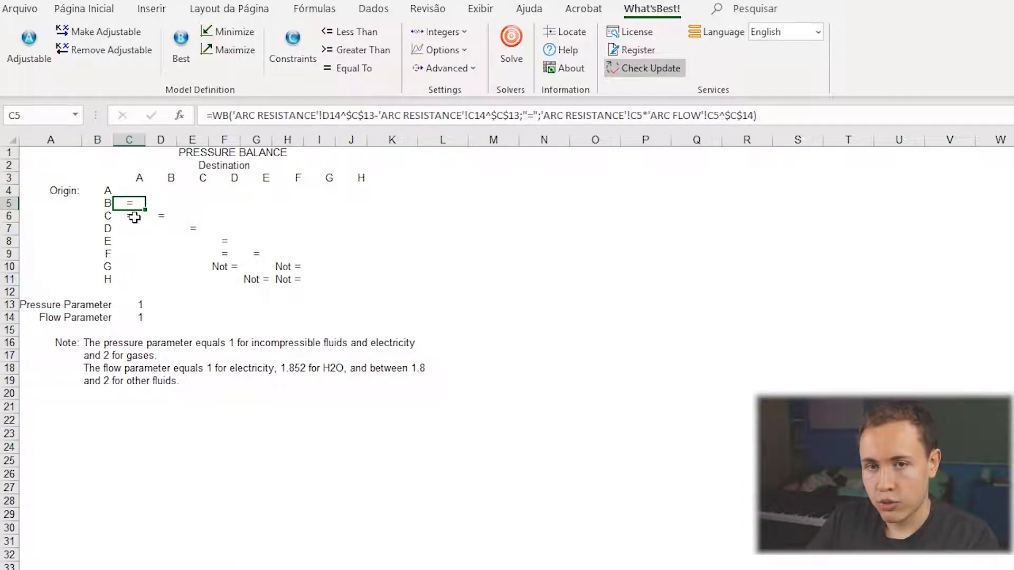
drag(374, 115, 491, 115)
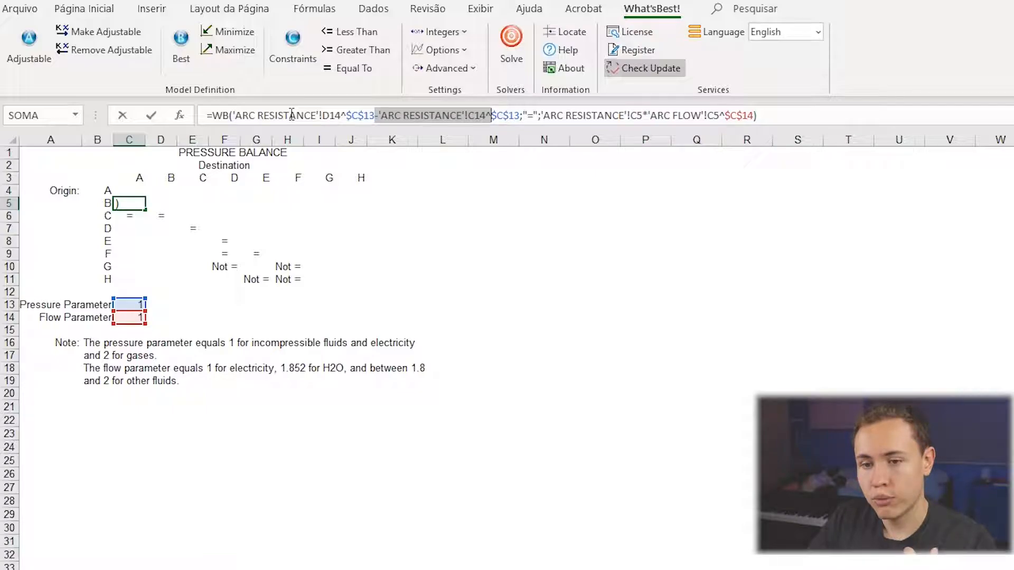
drag(233, 116, 380, 108)
click(380, 109)
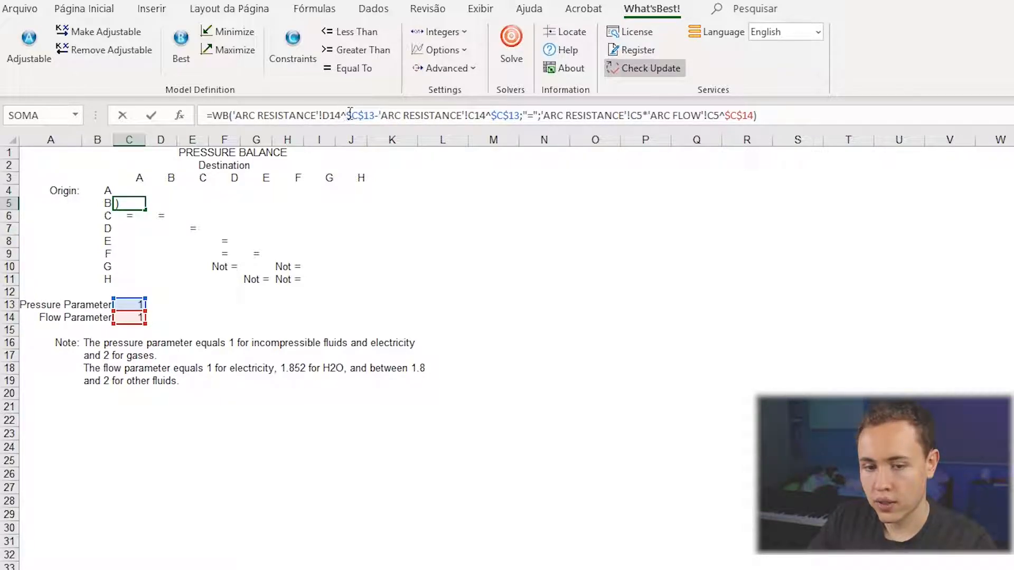
drag(346, 114, 375, 115)
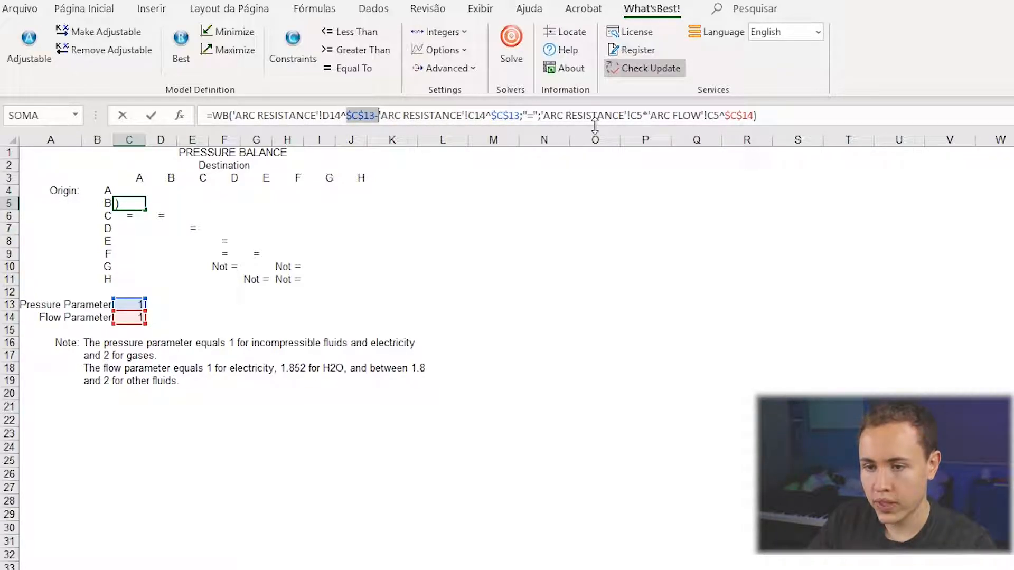
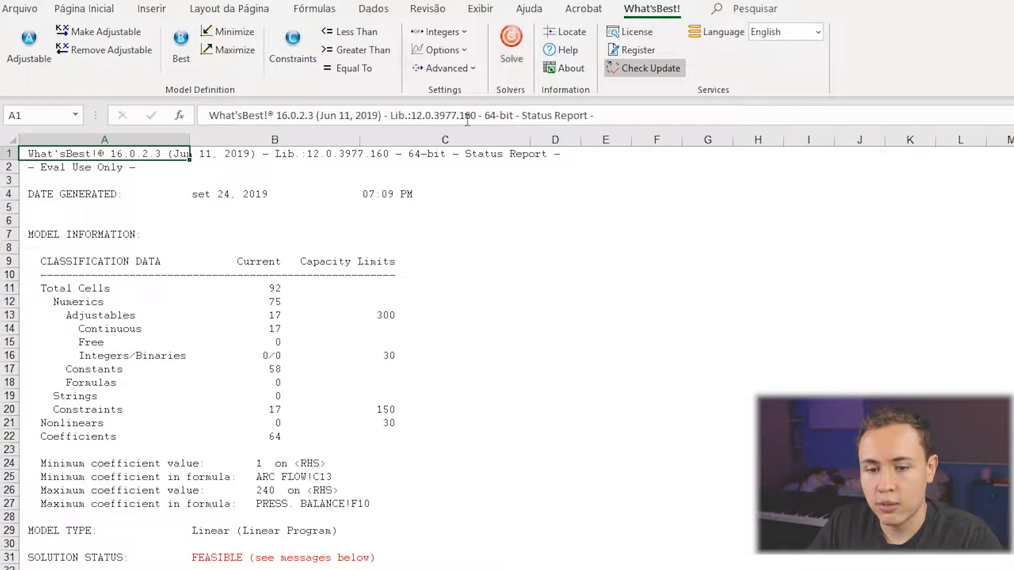
Step: Check node A's Node Pressure in C14 on ARC RESISTANCE and the B-to-A flow in C5 on ARC FLOW
key(ctrl+Page_Down)
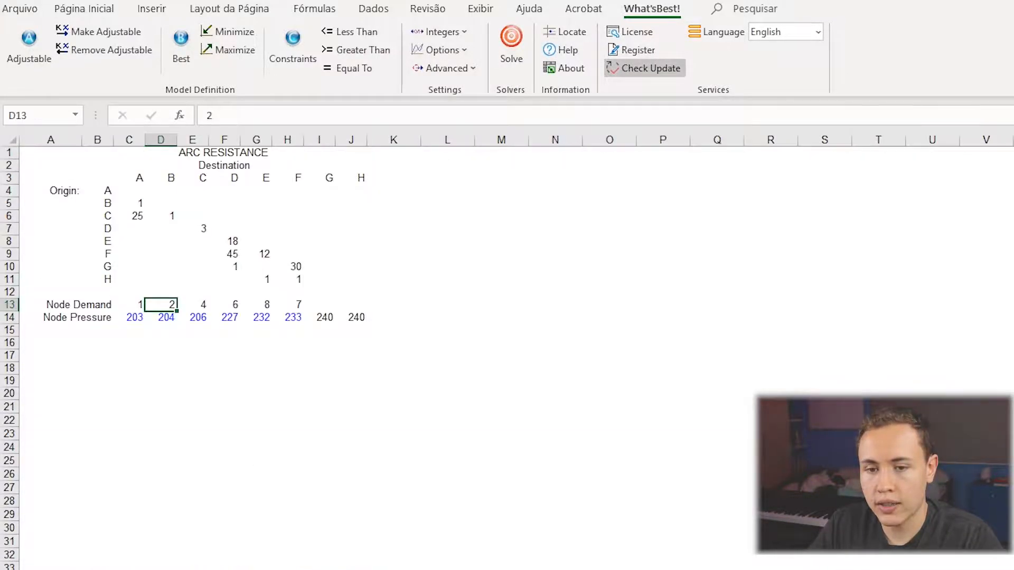
click(136, 319)
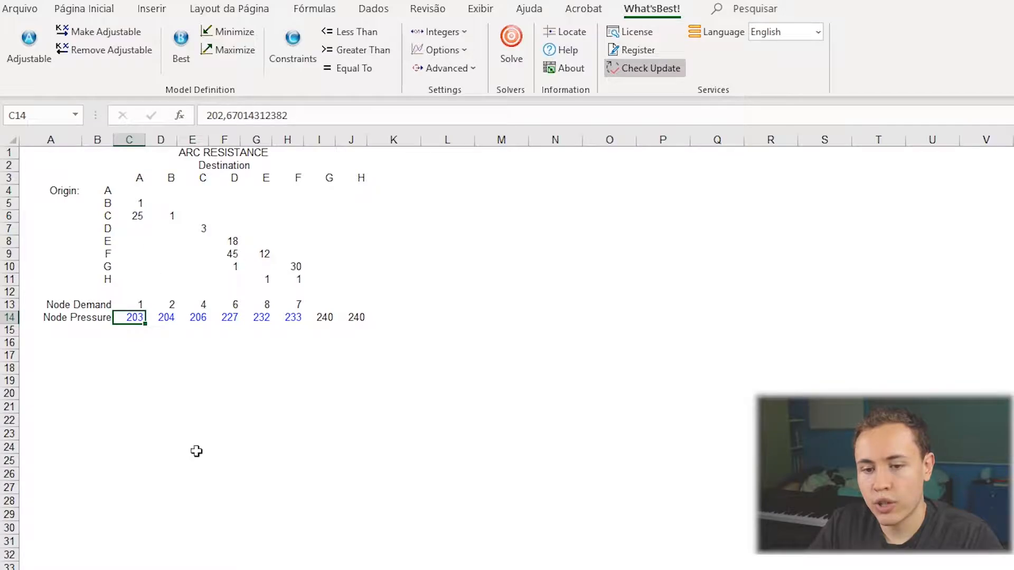
key(ctrl+Page_Down)
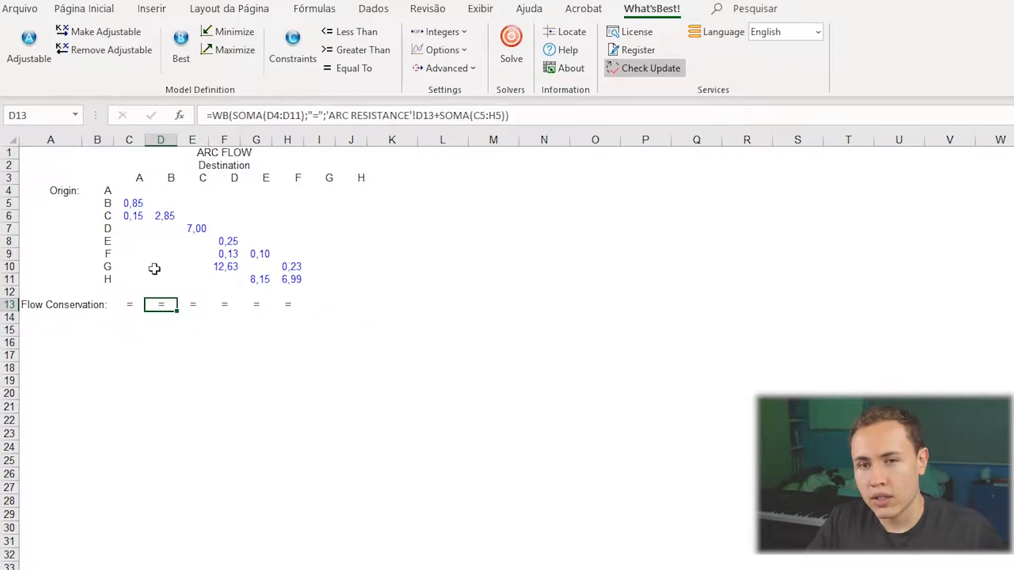
click(132, 205)
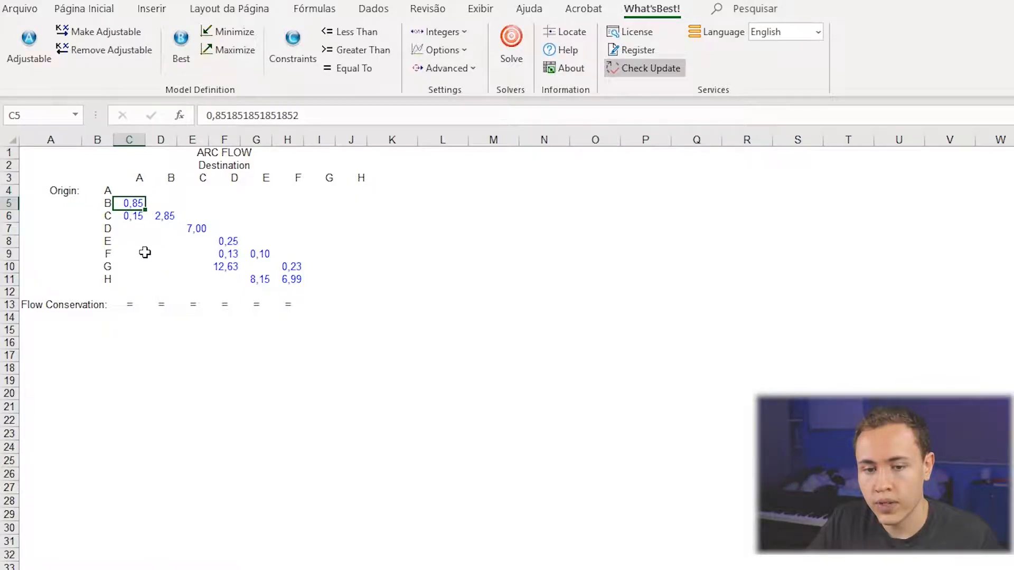
Step: Copy the Node Demand row A13:H13 from ARC RESISTANCE to row 14 of ARC FLOW, starting at A14
click(106, 569)
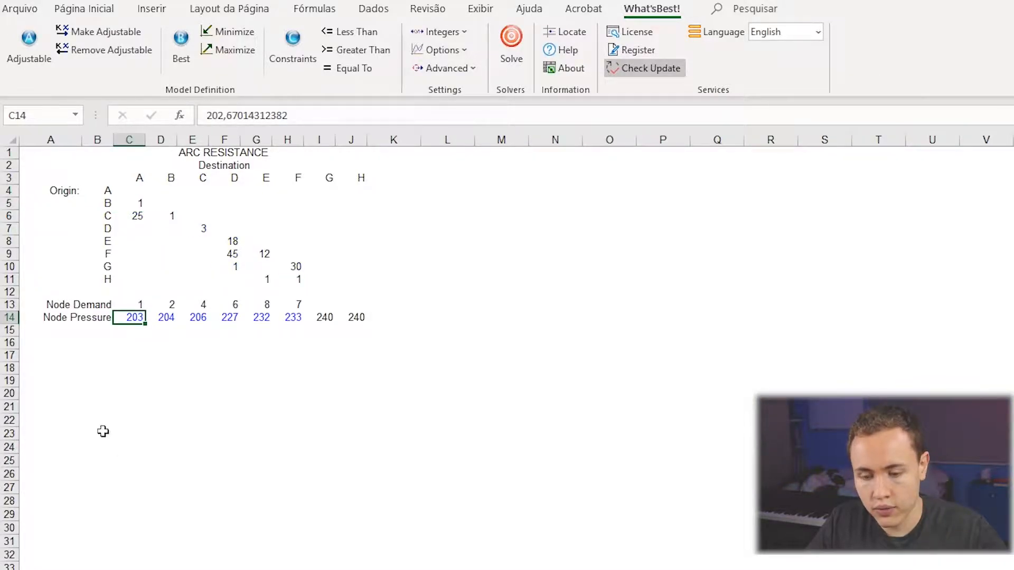
drag(84, 308, 178, 307)
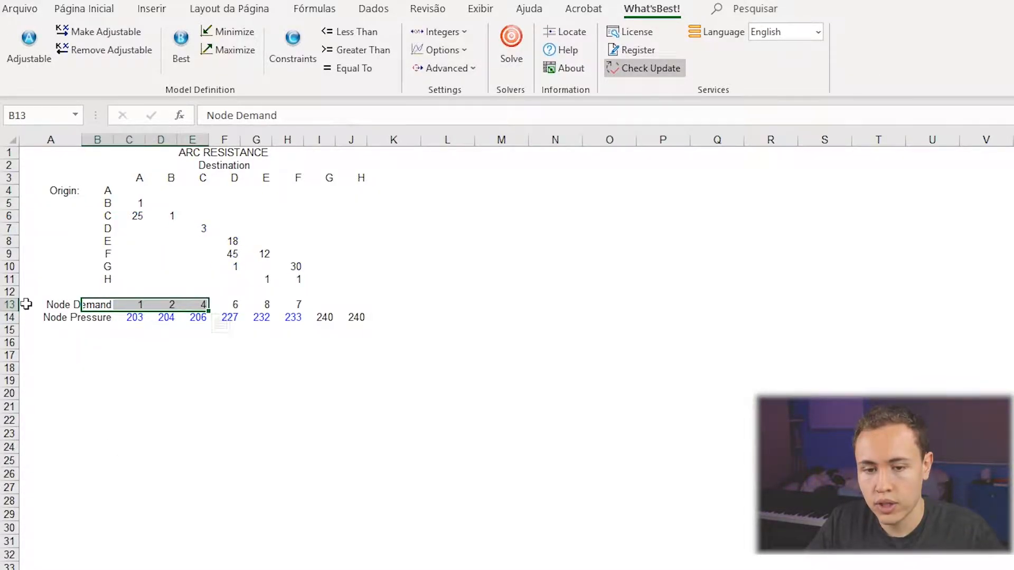
drag(44, 305, 280, 310)
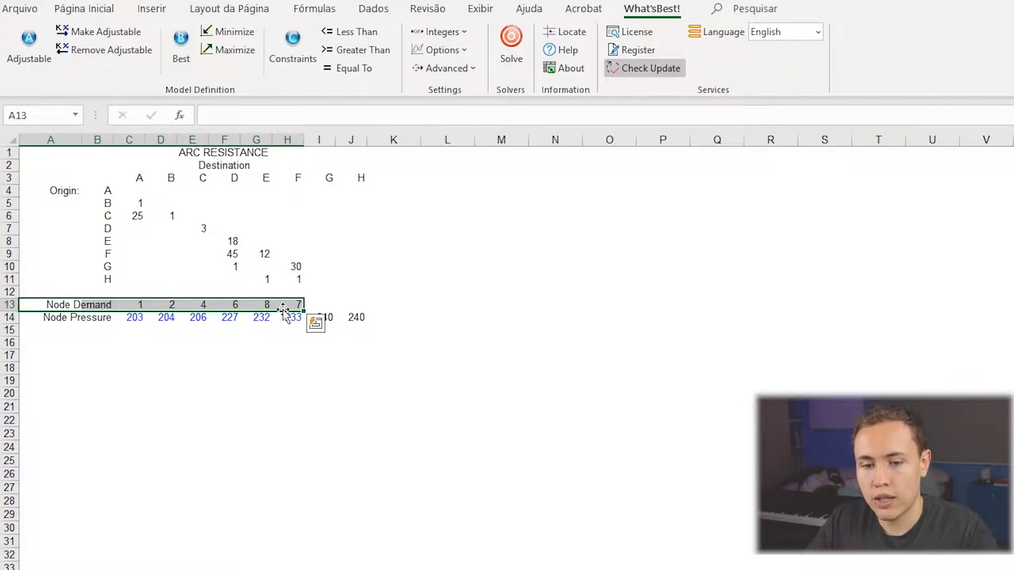
key(ctrl+c)
key(ctrl+Page_Up)
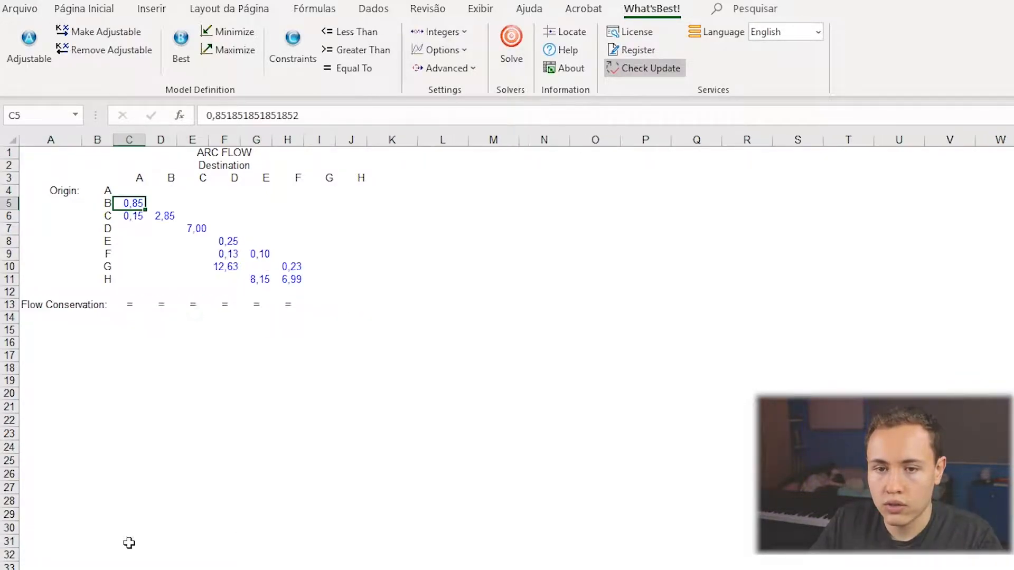
click(23, 317)
key(ctrl+v)
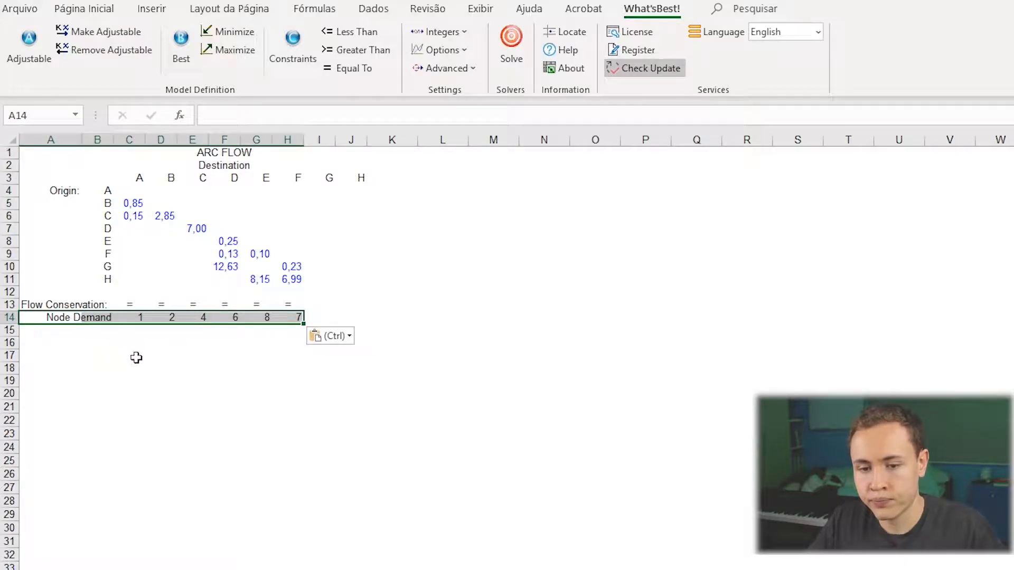
Step: Centre the copied Node Demand row A14:H14 horizontally
click(64, 9)
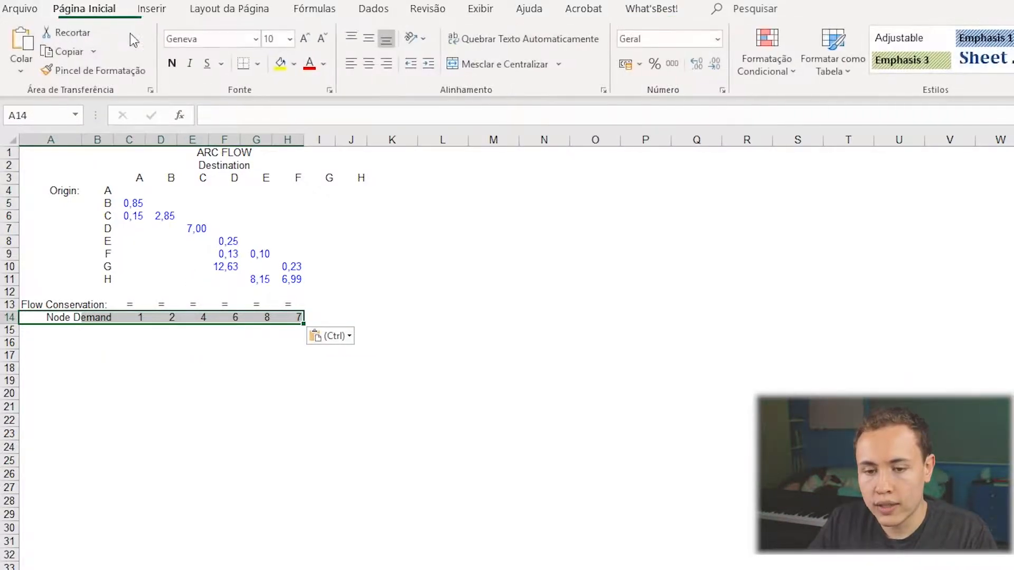
click(370, 68)
click(261, 511)
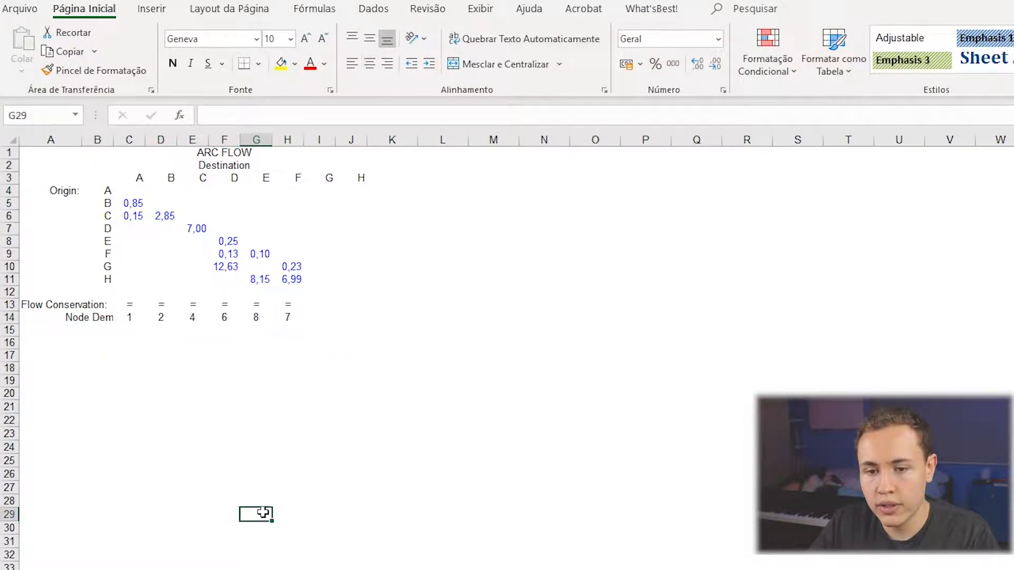
Step: Go through the Node Demand values for nodes A to F, from C14 to H14
click(132, 319)
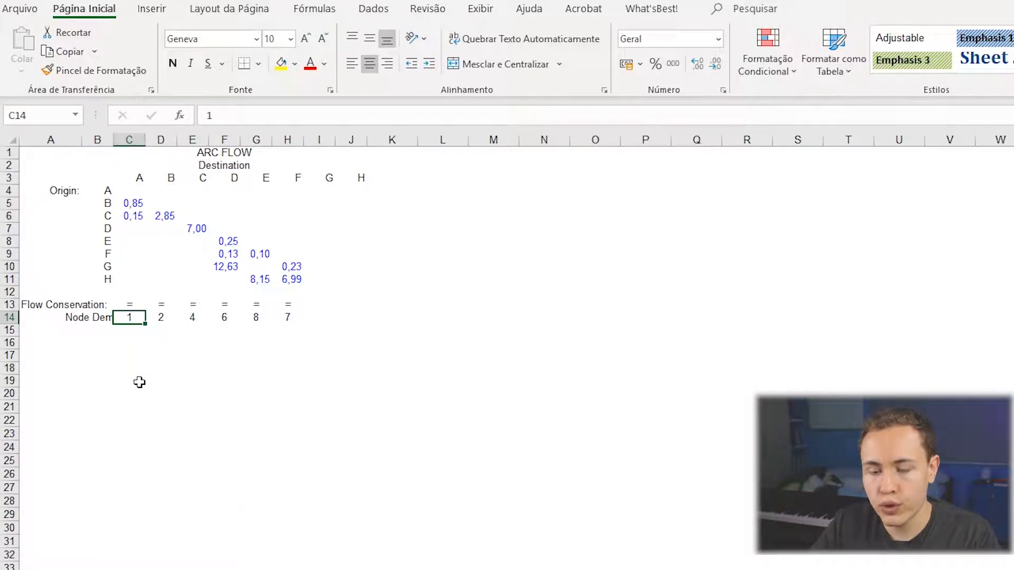
key(Right)
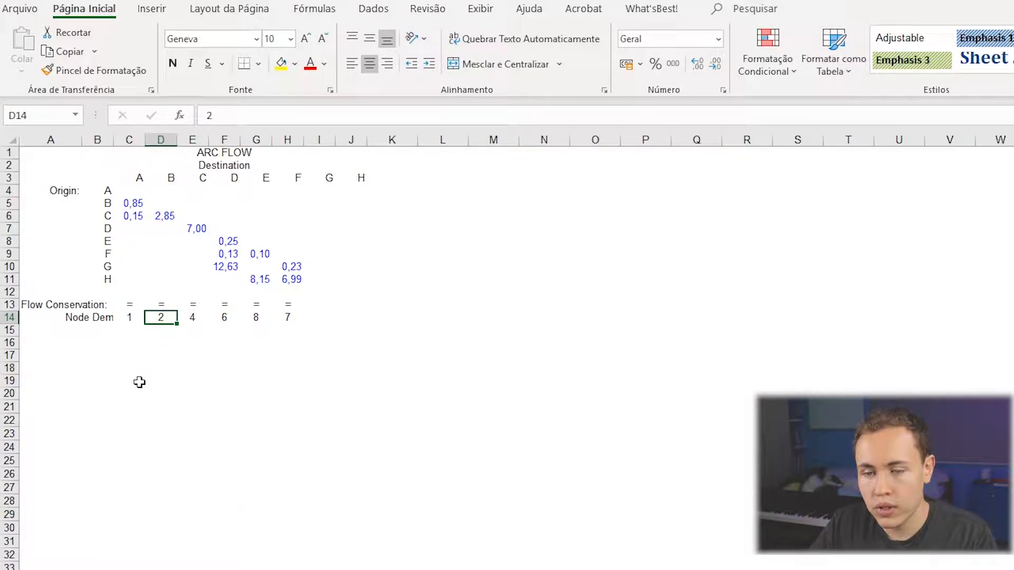
key(Right)
key(Right)
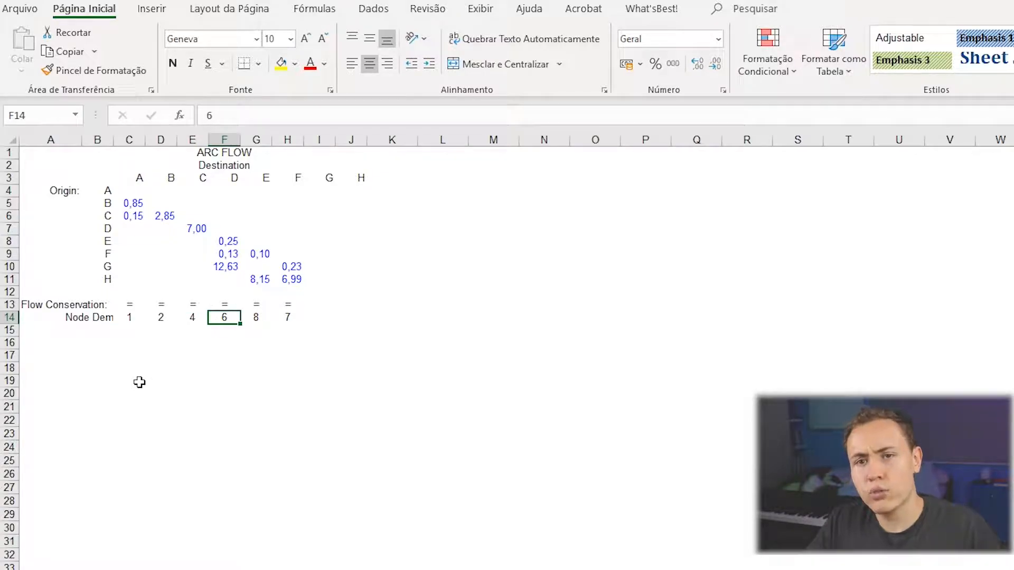
key(Right)
key(Right)
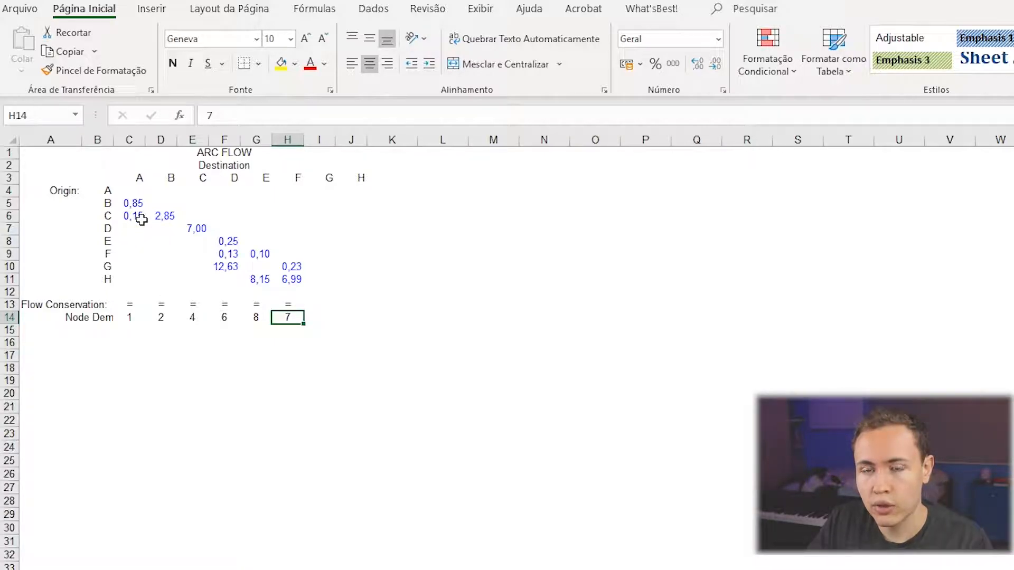
Step: Compare the incoming flows of nodes A, B and C (C5:C6, D6, E7) with their demands in C14, D14 and E14
drag(132, 202, 133, 220)
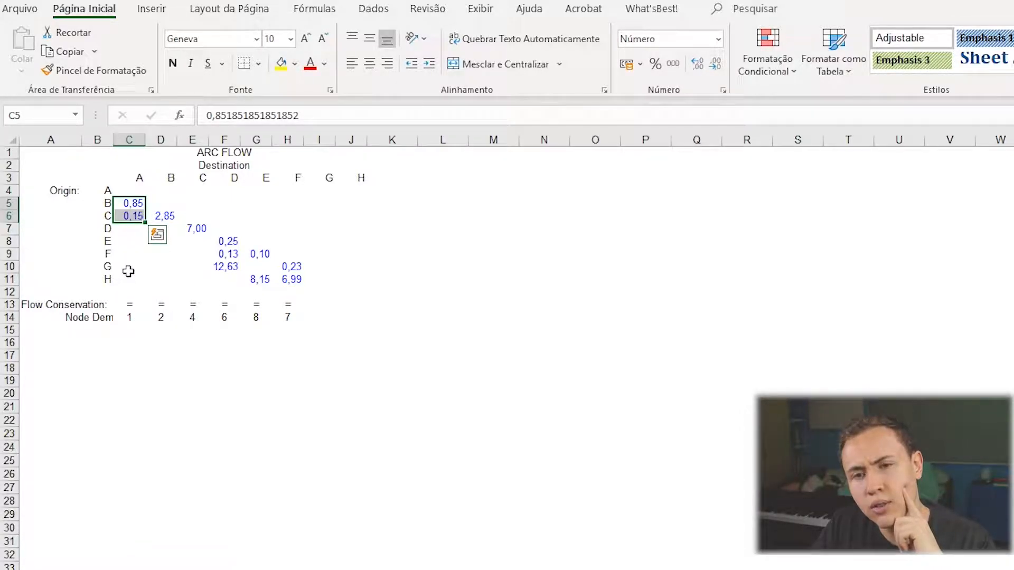
click(129, 318)
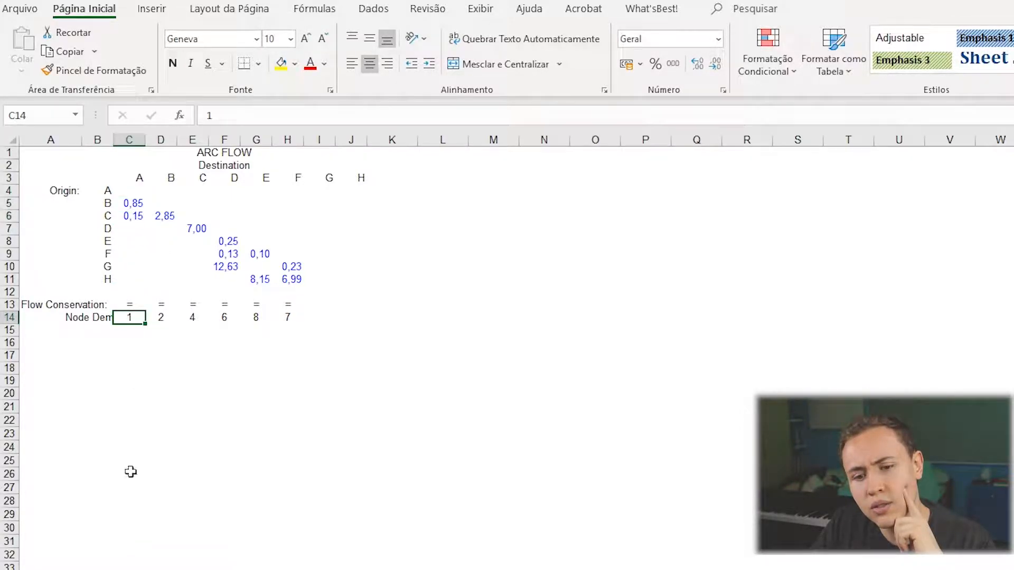
click(166, 217)
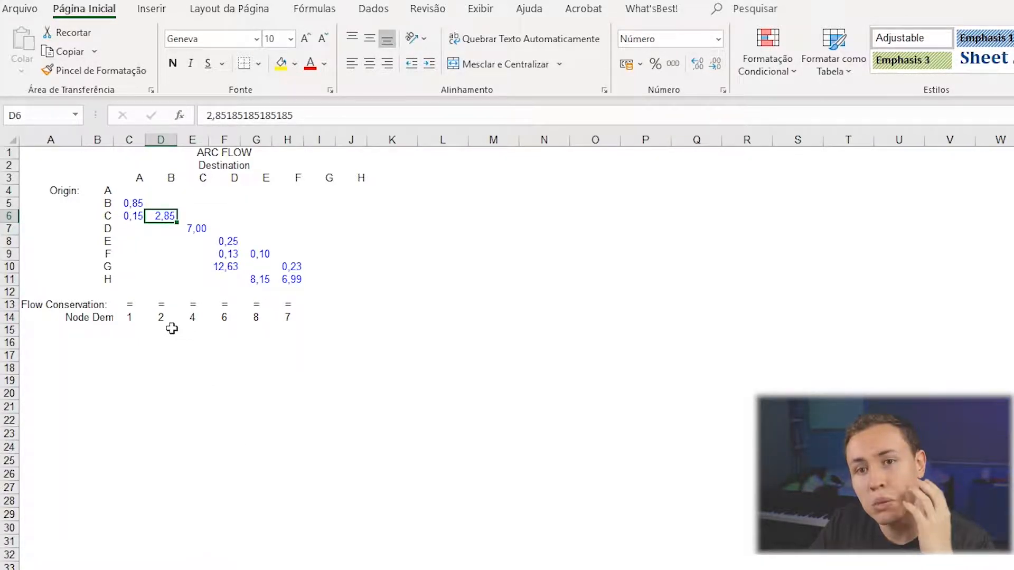
click(159, 319)
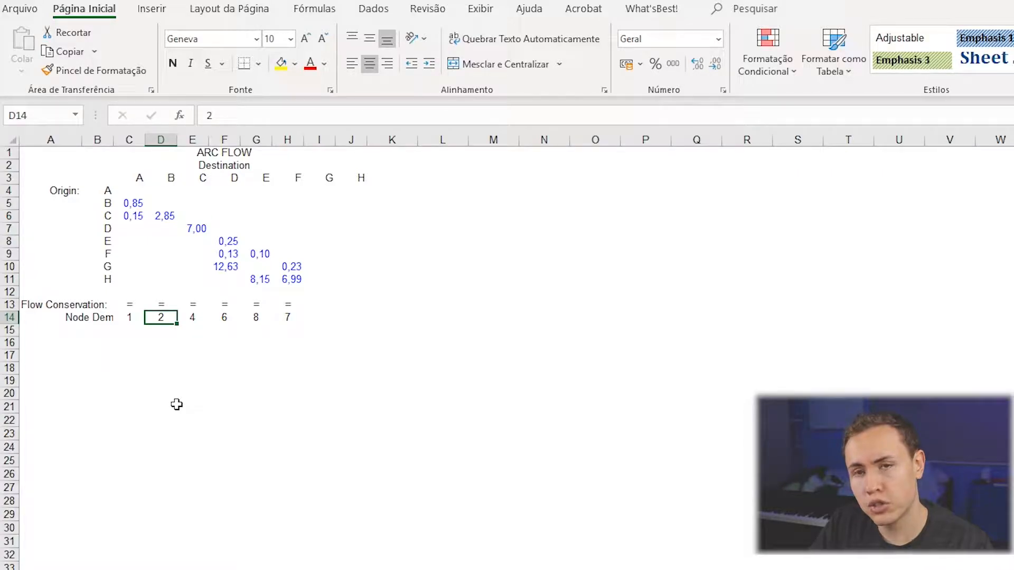
click(191, 230)
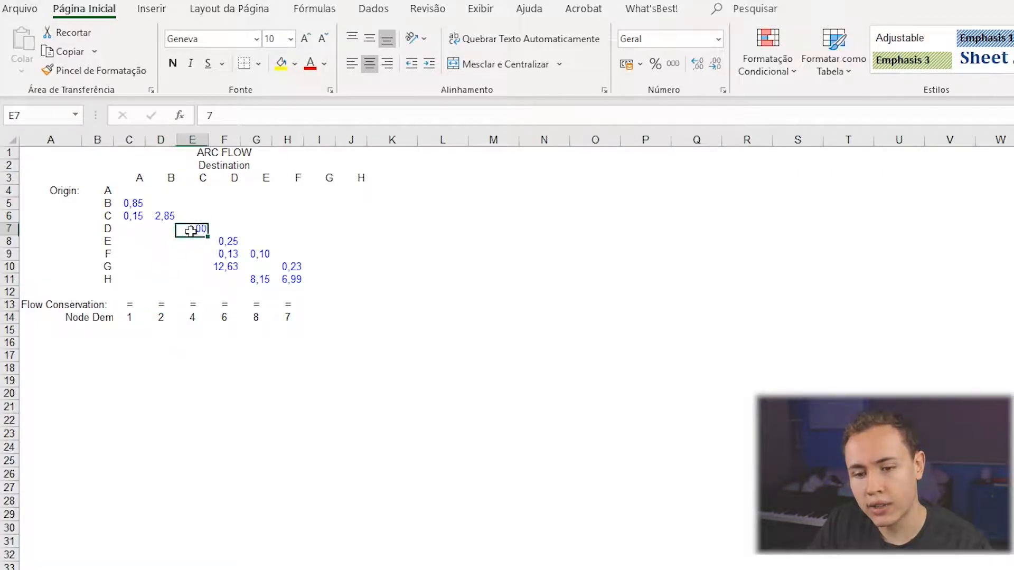
click(193, 318)
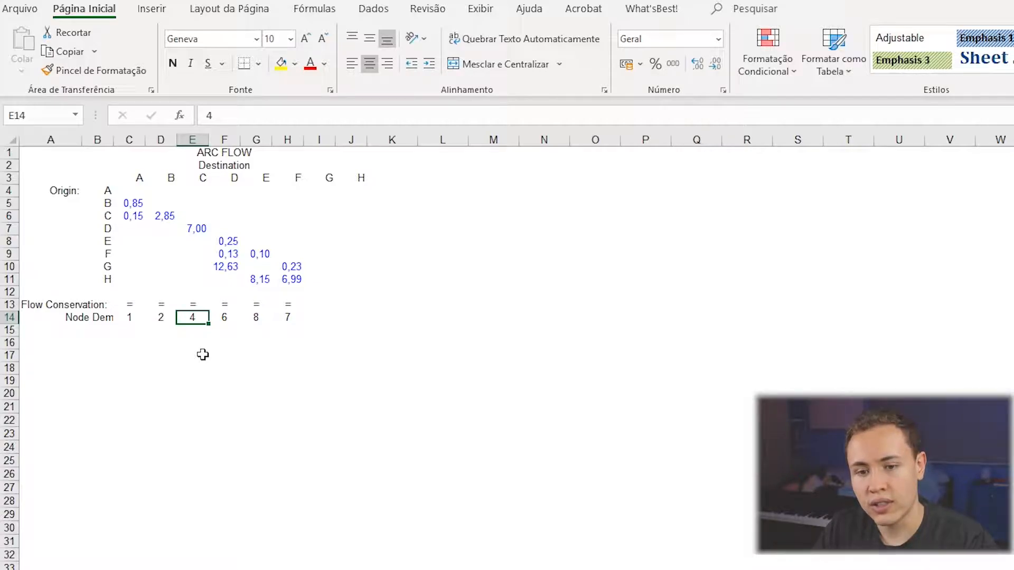
Step: Check node B's inflow in D6 against its outflow to node A in C5
click(171, 208)
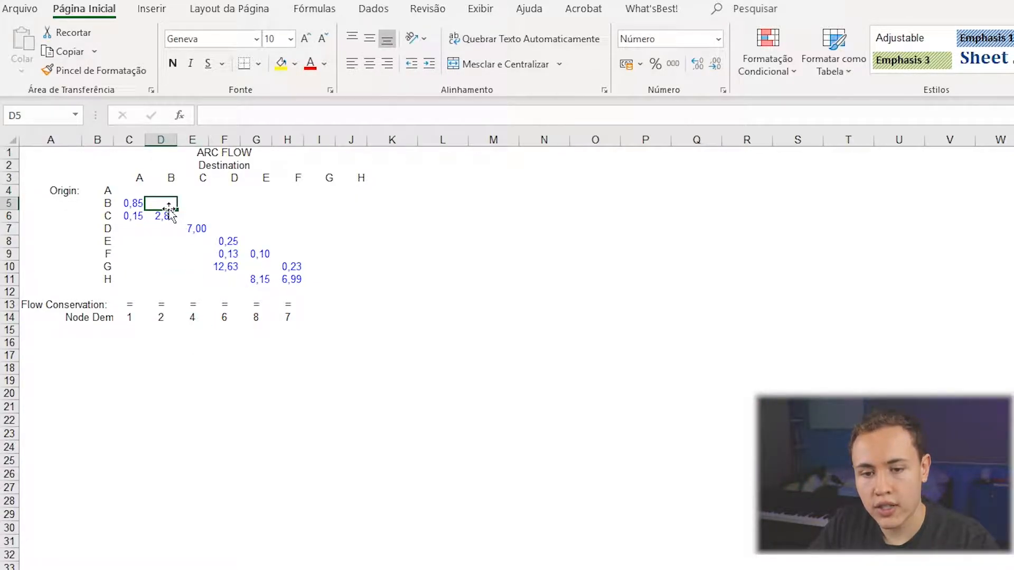
click(165, 215)
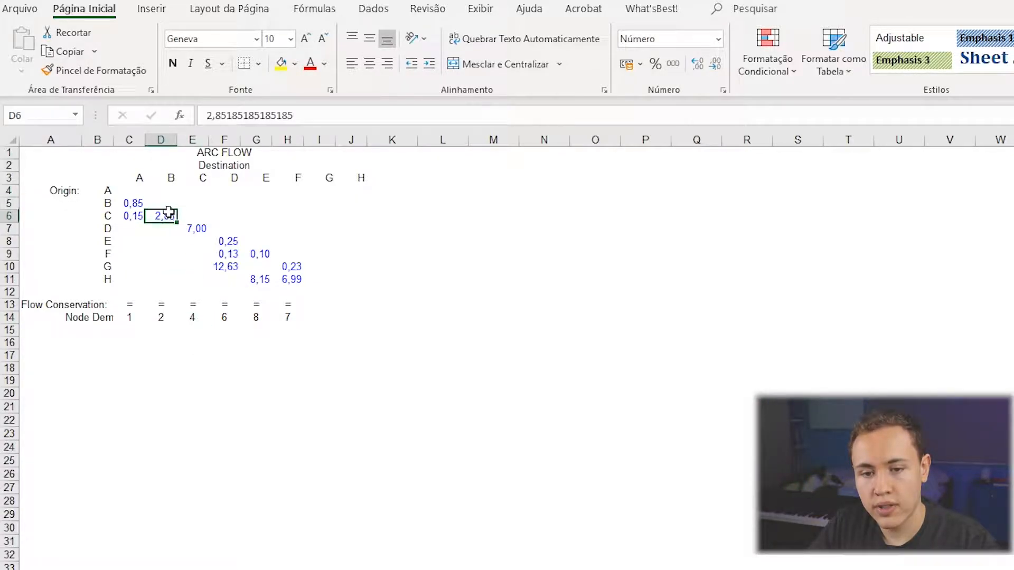
click(104, 203)
click(130, 203)
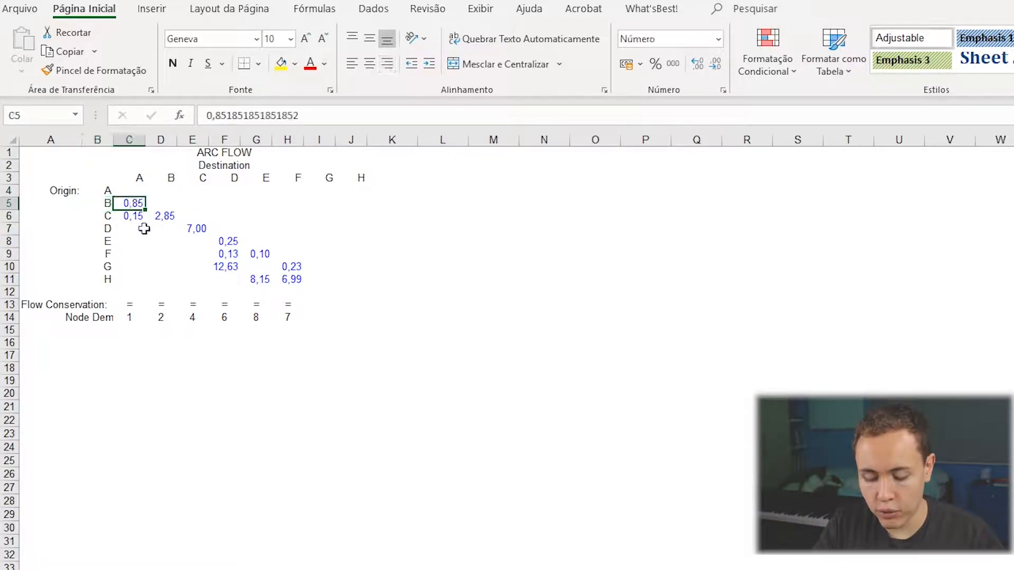
Step: Enter =SOMA(C4:C11)-SOMA(C4:J4) in C15 to compute node A's inflow minus its outflow
click(132, 331)
text(=)
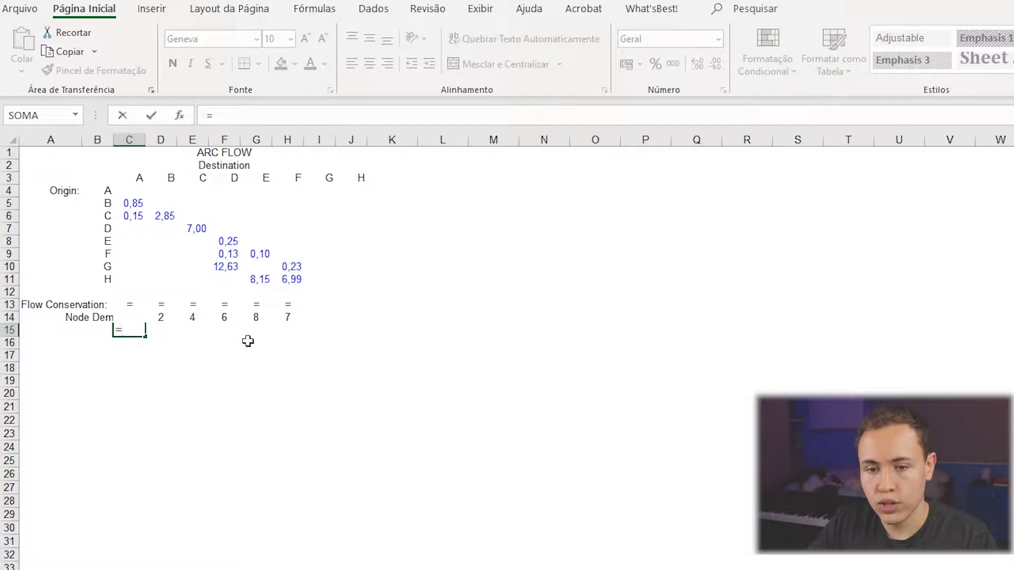
text(soma)
key(Tab)
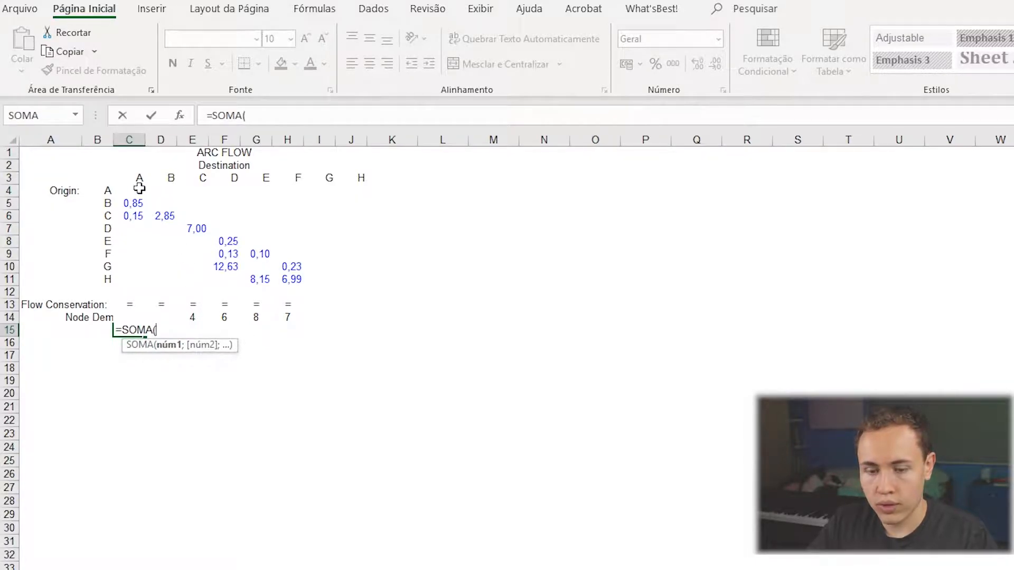
drag(139, 188, 135, 286)
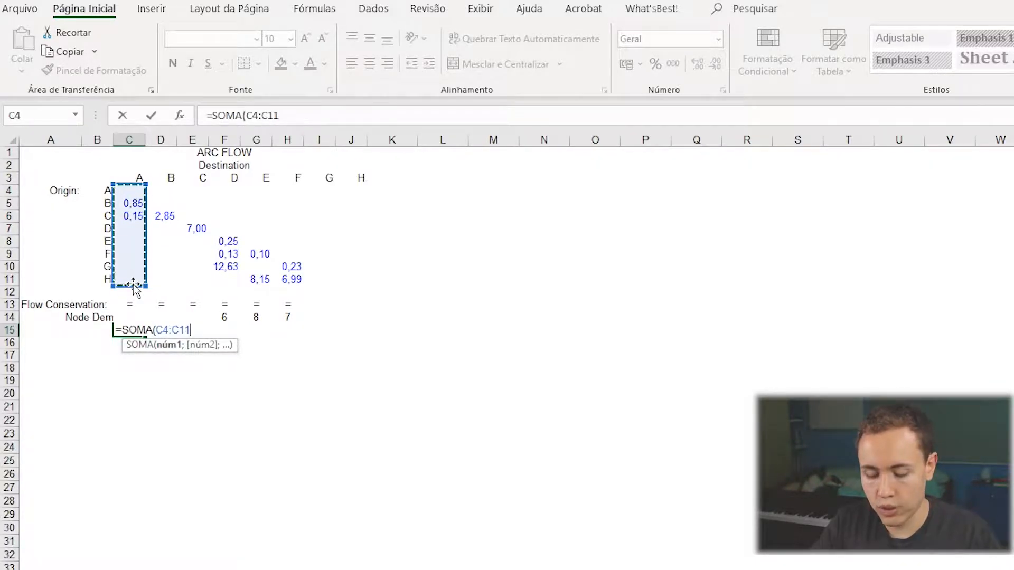
text(-)
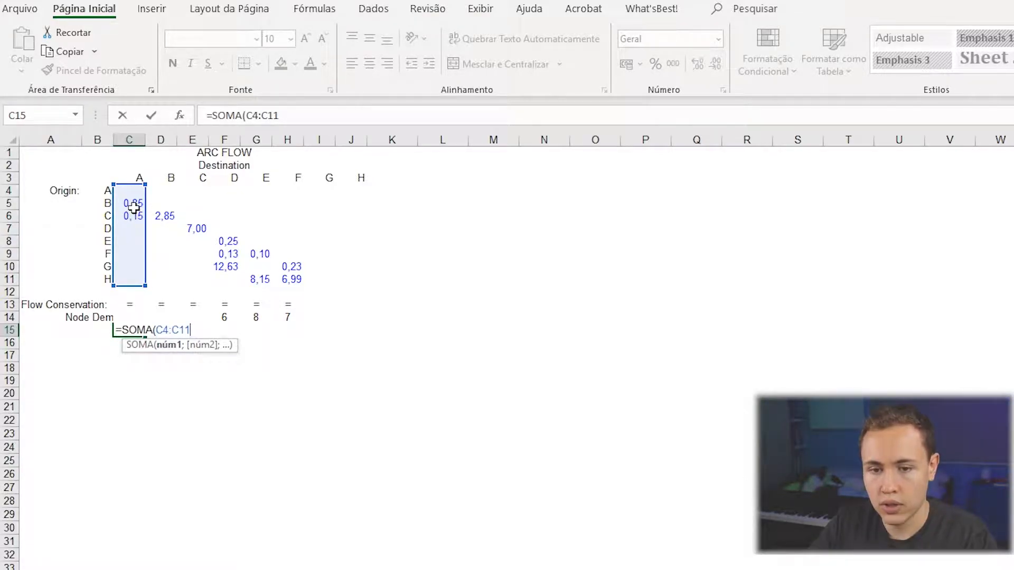
text())
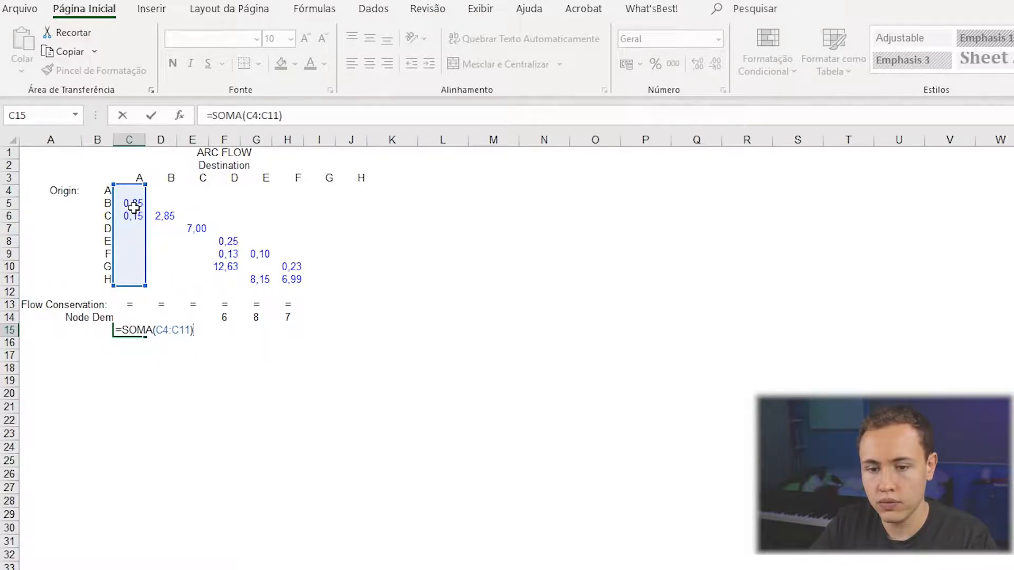
text(-soma)
key(Tab)
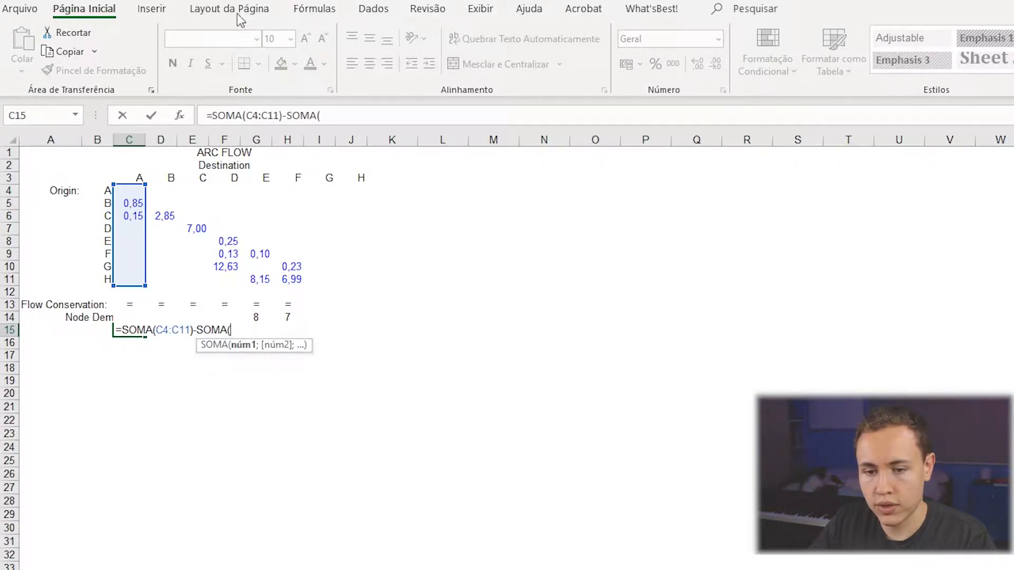
drag(127, 191, 359, 207)
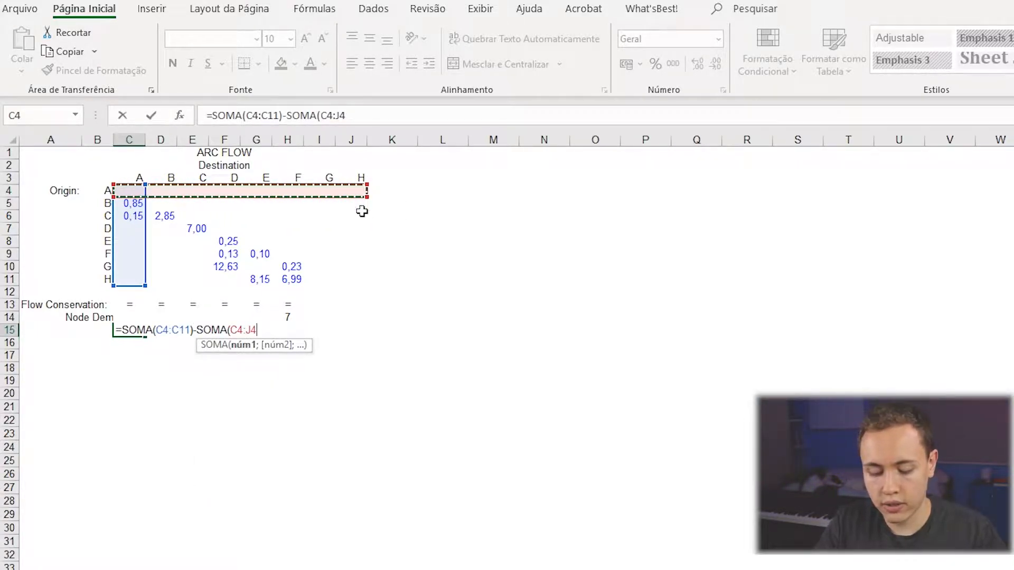
key(Return)
key(Return)
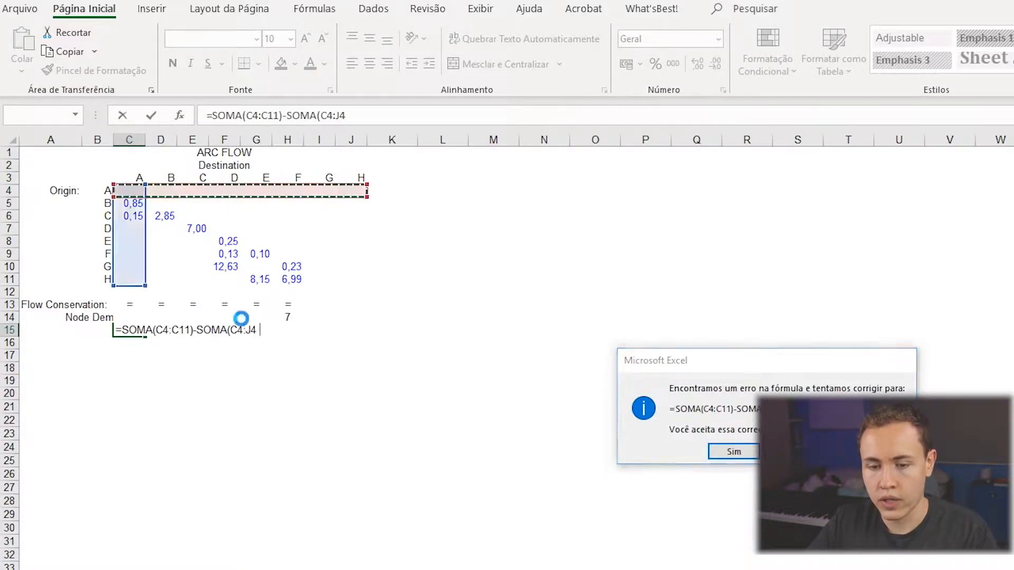
key(Up)
key(Right)
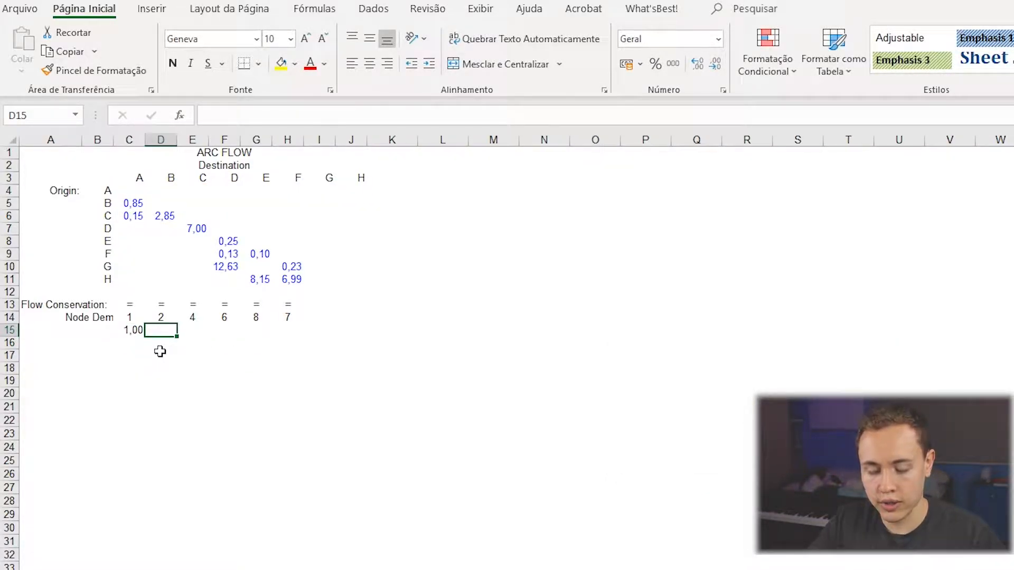
text(=soma)
key(Tab)
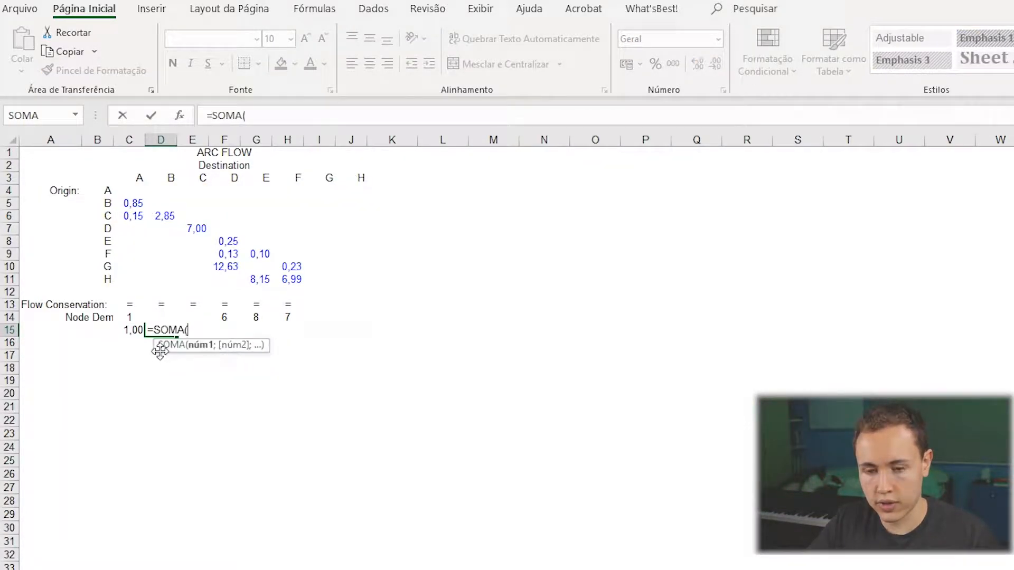
key(BackSpace)
key(BackSpace)
key(Escape)
Step: Copy the formula text of C15 unchanged into D15
click(135, 334)
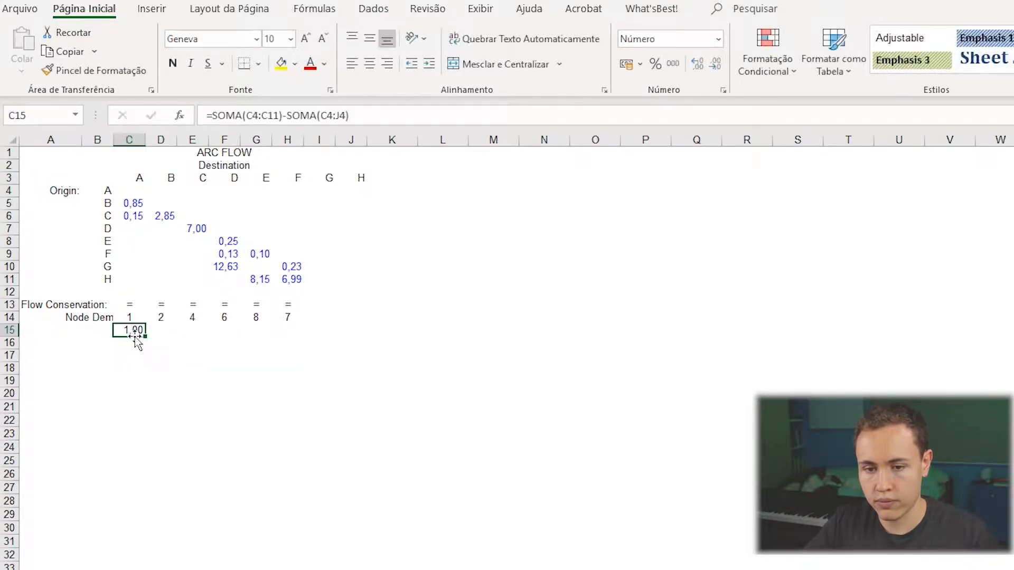
drag(359, 115, 95, 116)
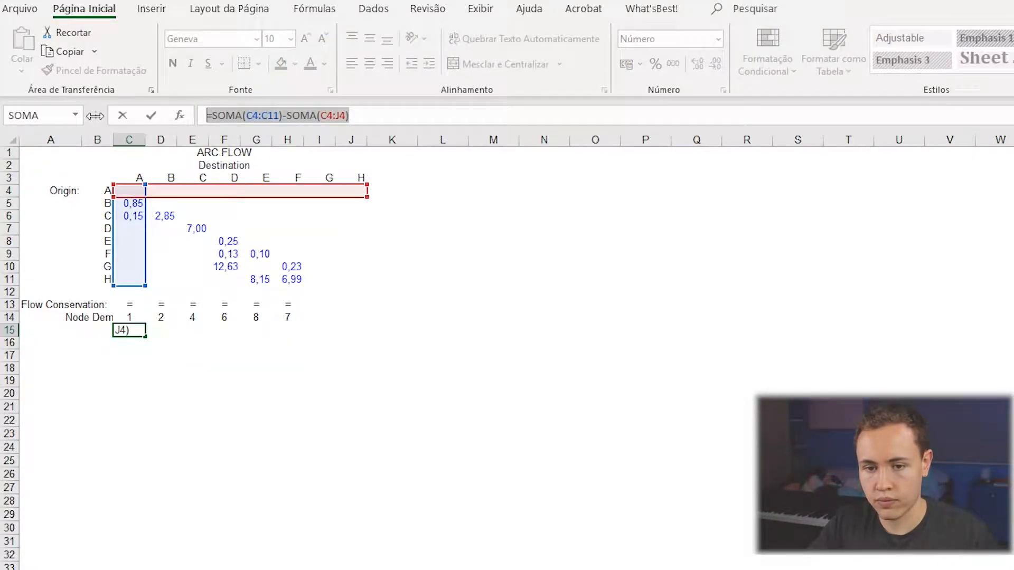
key(ctrl+c)
key(Escape)
key(Up)
key(Right)
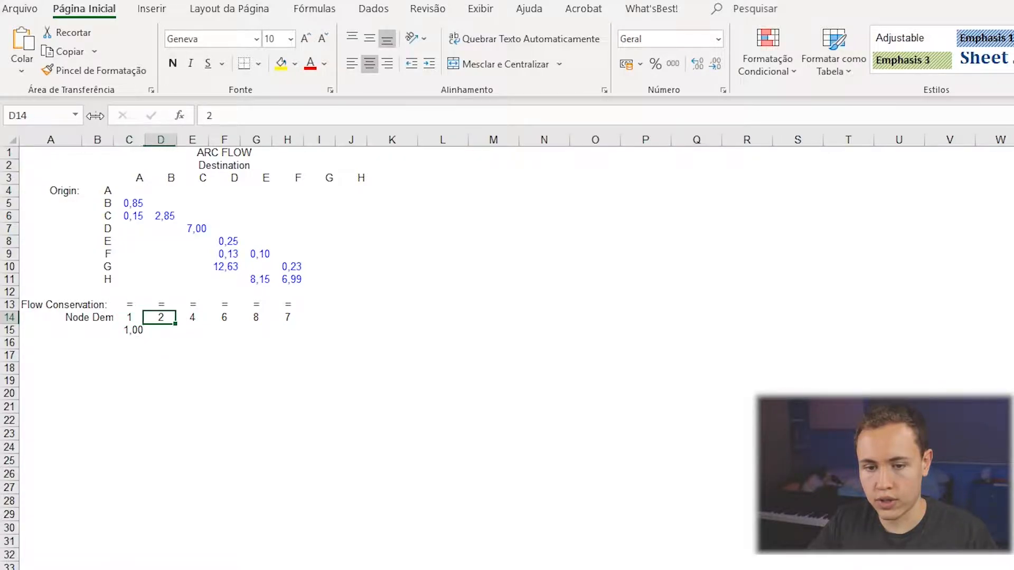
key(Down)
key(ctrl+v)
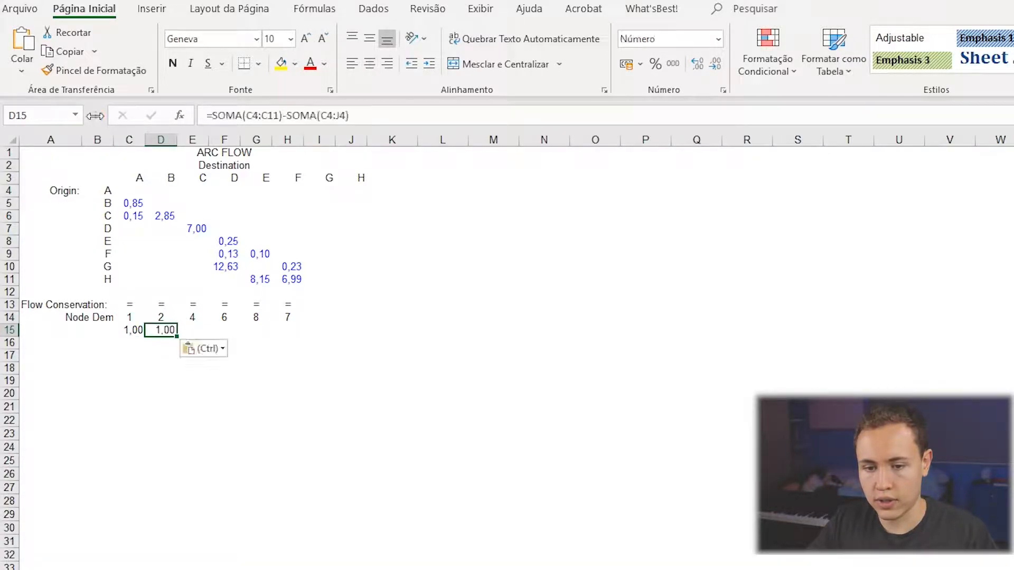
Step: Fill the net flow formula from C15 across to H15
click(275, 116)
key(Escape)
click(134, 328)
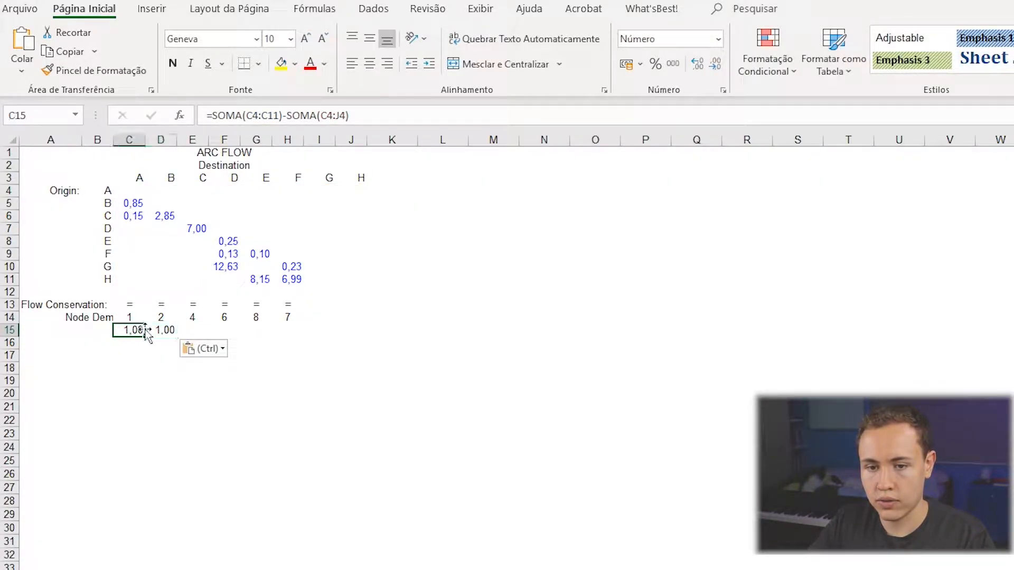
drag(146, 337, 296, 332)
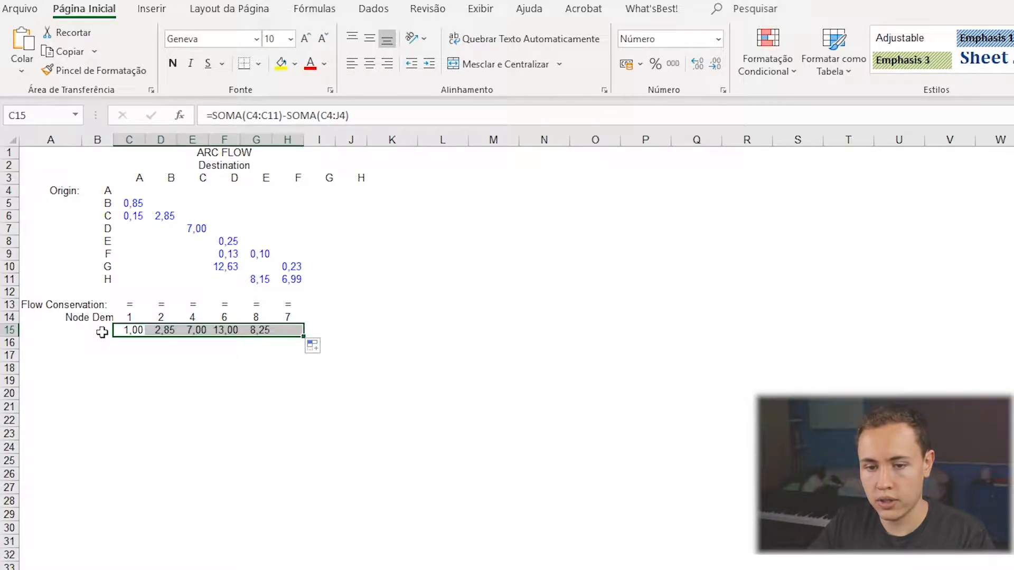
Step: Move the subtracted outflow range to C5:J5 in D15 and to C6:J6 in E15
click(175, 330)
key(F2)
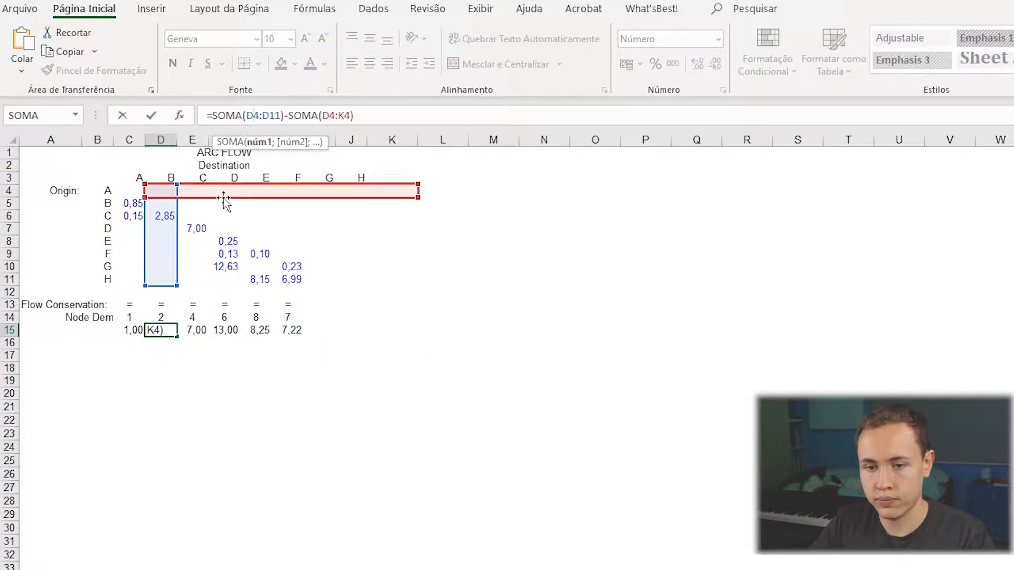
drag(224, 198, 201, 209)
key(Tab)
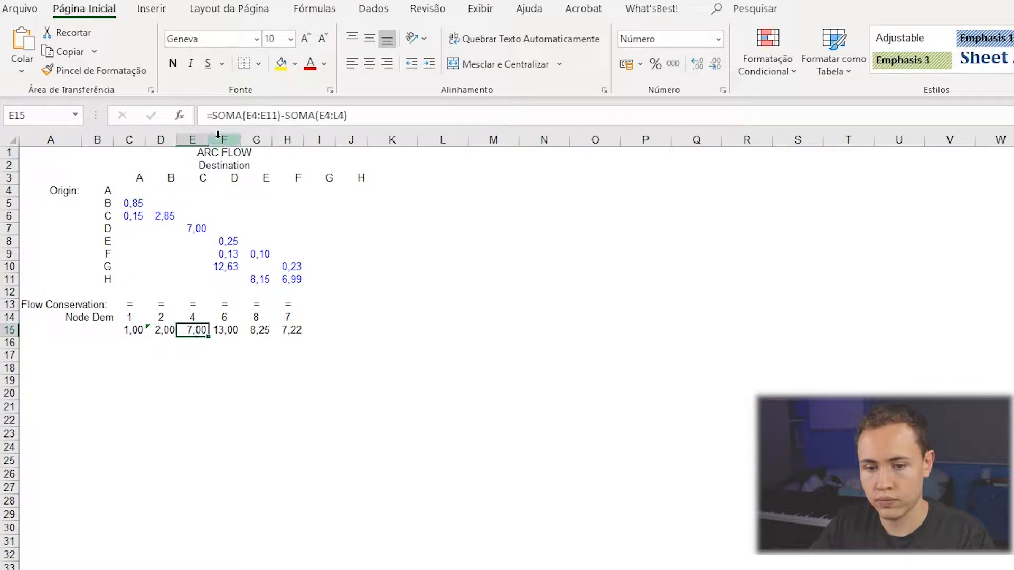
click(228, 120)
drag(219, 196, 170, 216)
key(Tab)
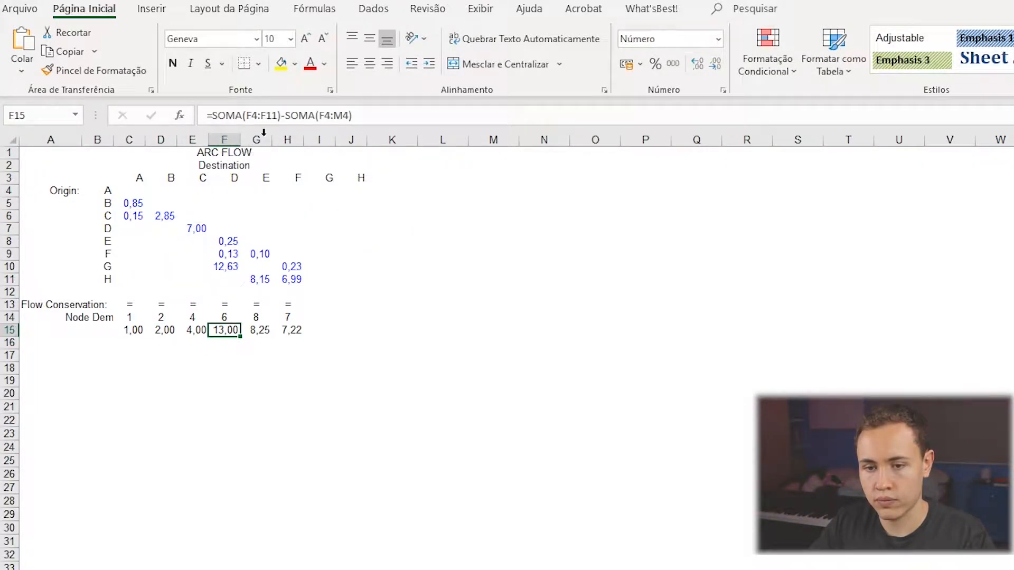
Step: Move the subtracted outflow range to C7:J7 in F15 and to C8:J8 in G15
click(276, 117)
drag(265, 198, 156, 235)
key(Tab)
click(277, 117)
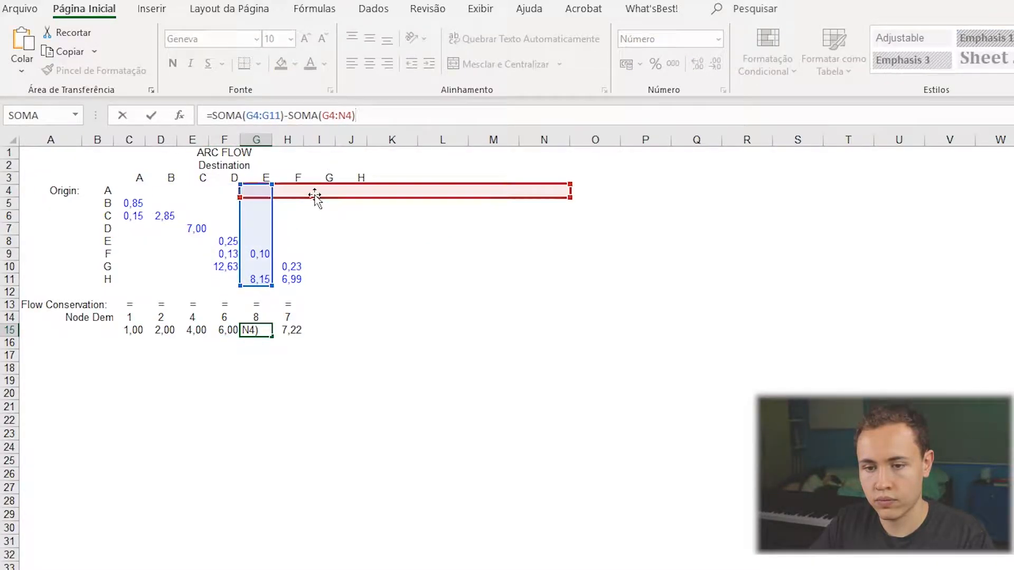
drag(312, 198, 189, 246)
key(Return)
Step: Move the subtracted outflow range in H15 to node F's row, C9:J9
key(Up)
key(Right)
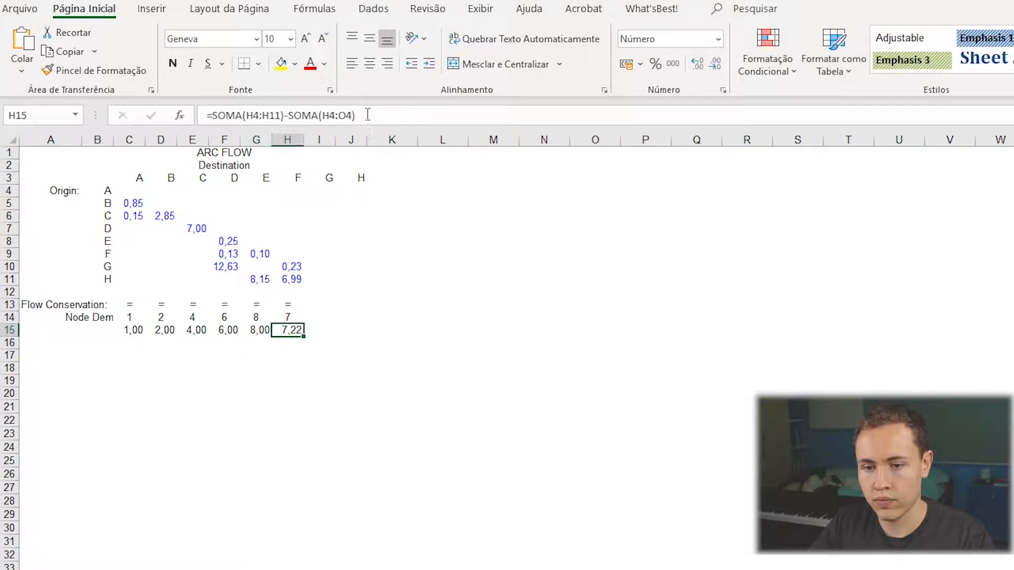
click(368, 116)
drag(352, 197, 183, 259)
key(Return)
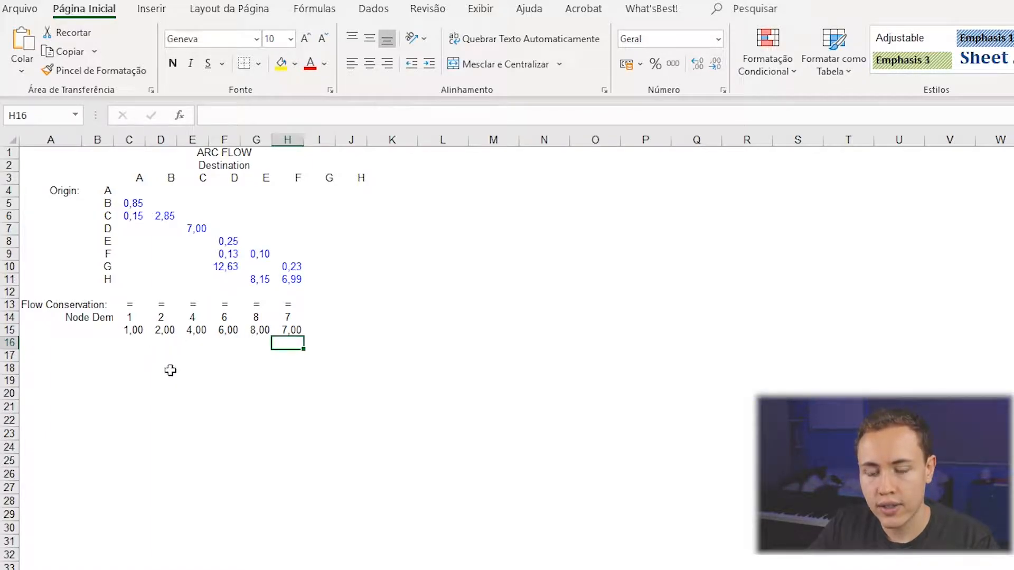
Step: Compare the net flows in C15:H15 with the node demands in C14:H14, node by node
drag(134, 330, 285, 330)
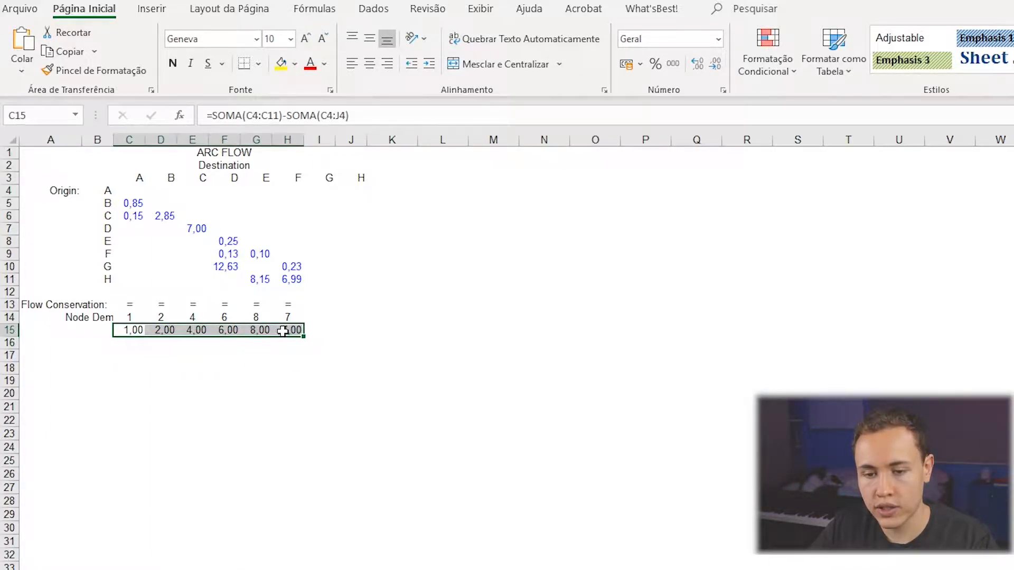
click(128, 329)
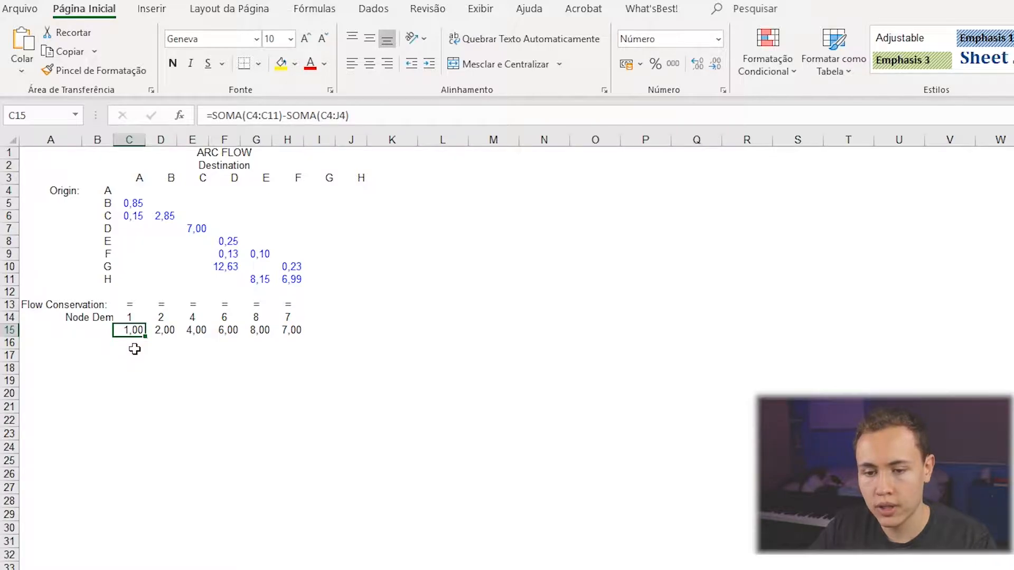
key(Right)
key(Up)
key(Down)
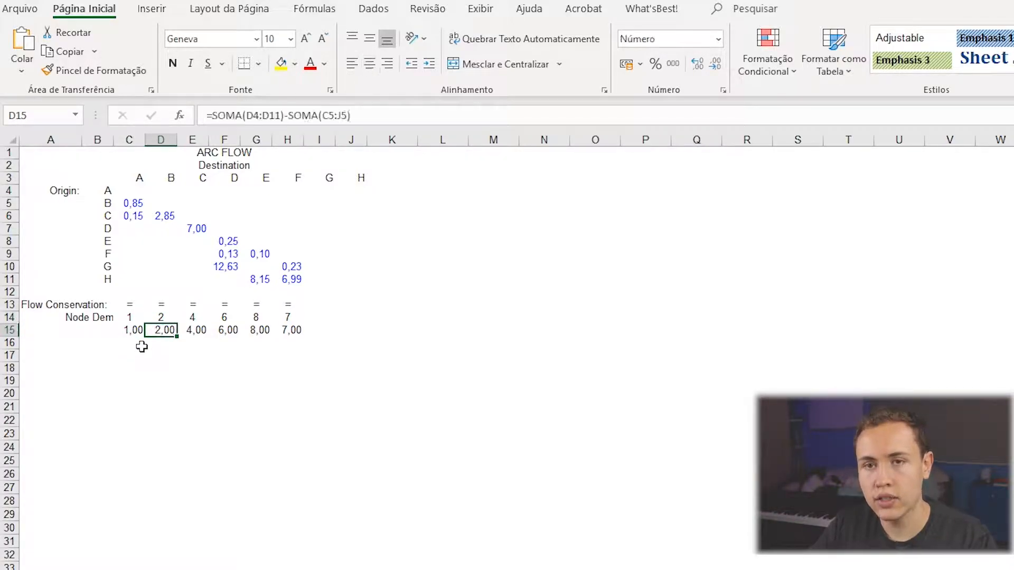
key(Right)
key(Up)
key(Down)
key(Up)
key(Right)
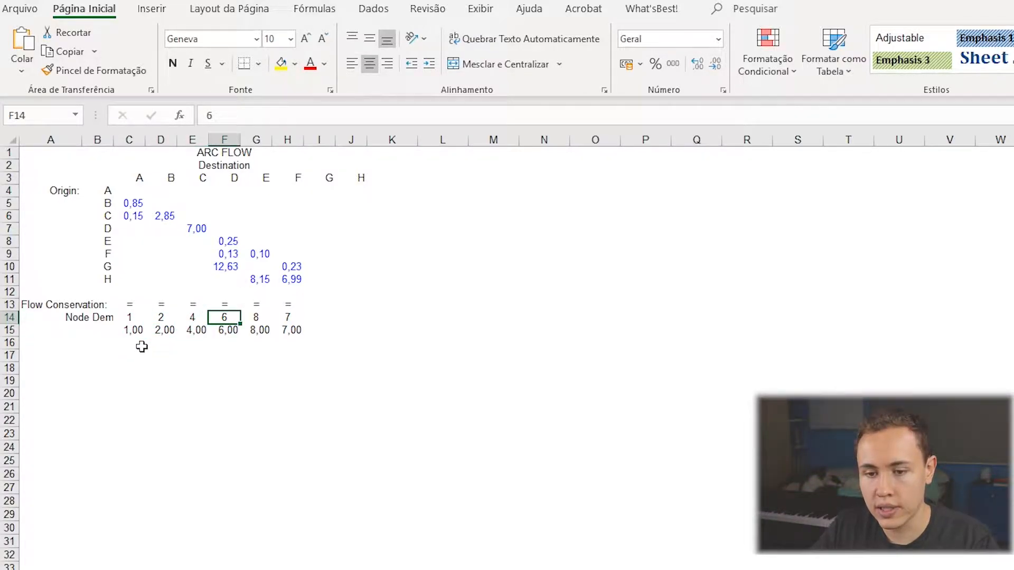
key(Down)
key(Up)
key(Right)
key(Down)
key(Up)
key(Right)
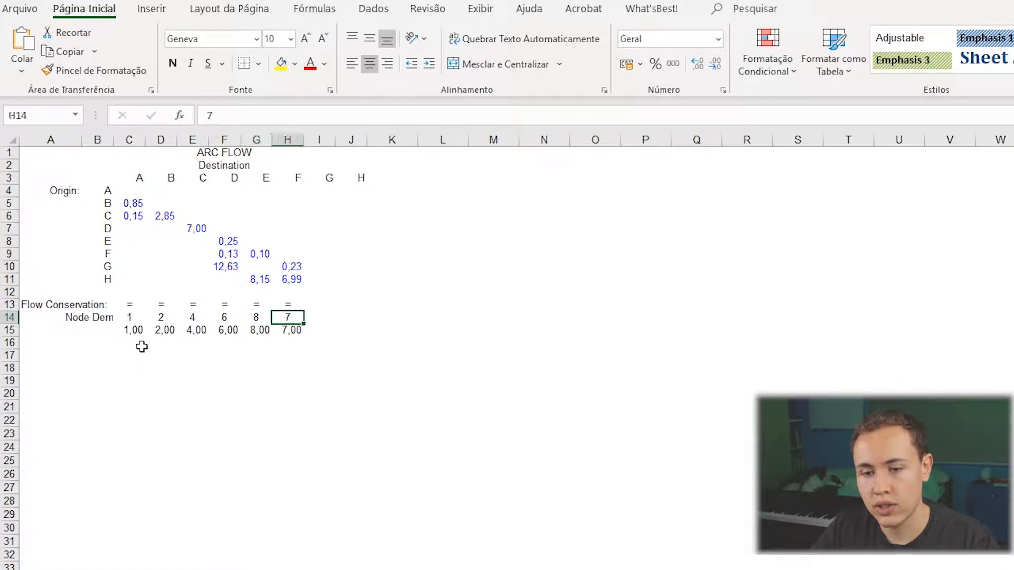
click(244, 332)
key(Up)
key(Right)
key(Down)
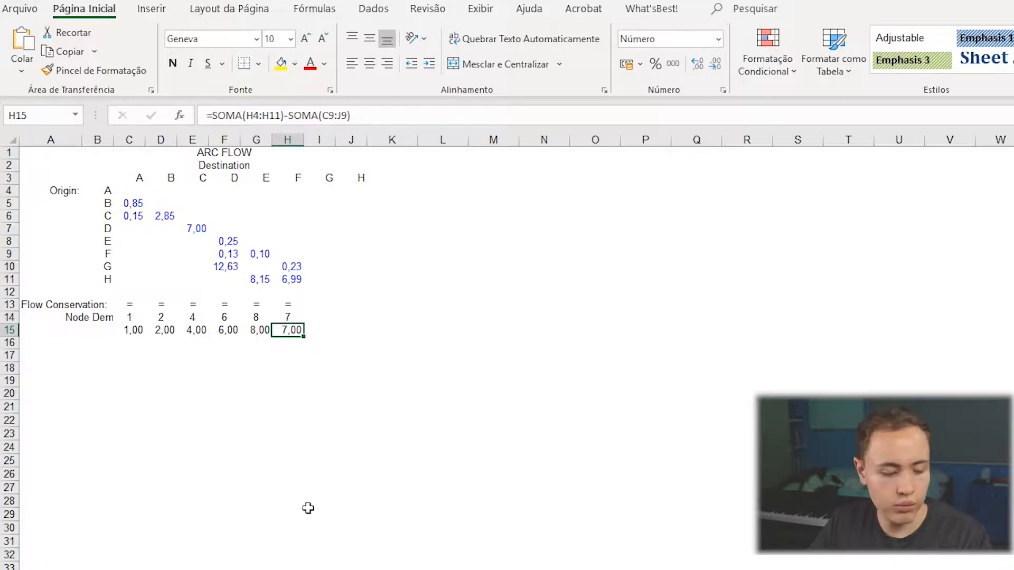
Step: Switch to the ARC RESISTANCE sheet and examine the pressures of nodes G and H in I14:J14
click(328, 569)
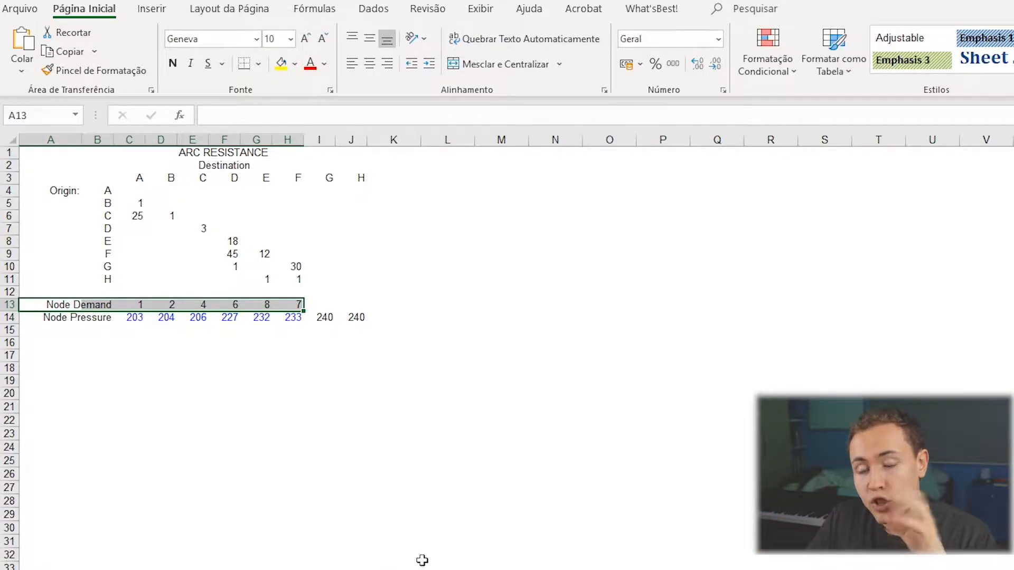
click(444, 552)
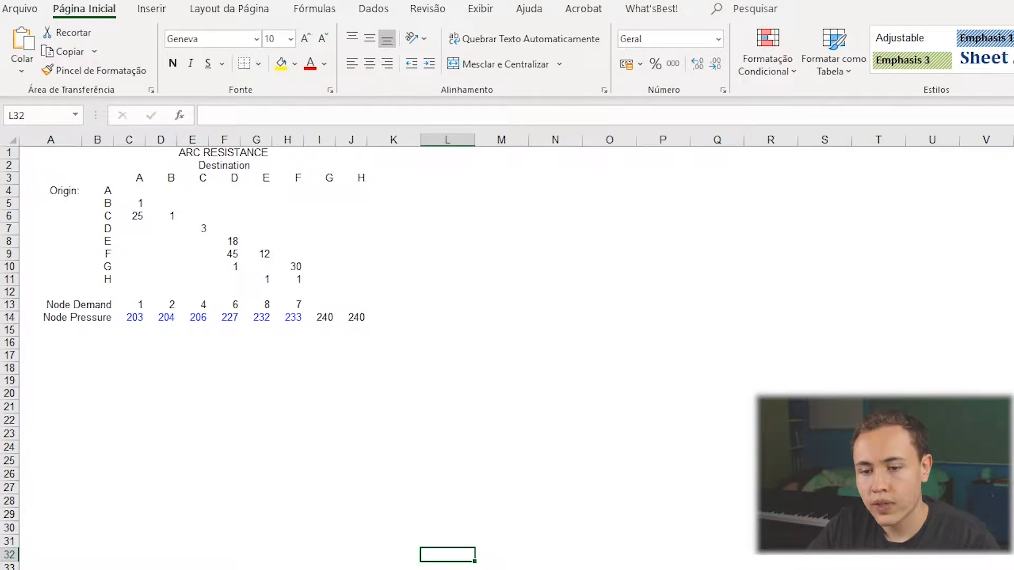
drag(327, 316, 354, 317)
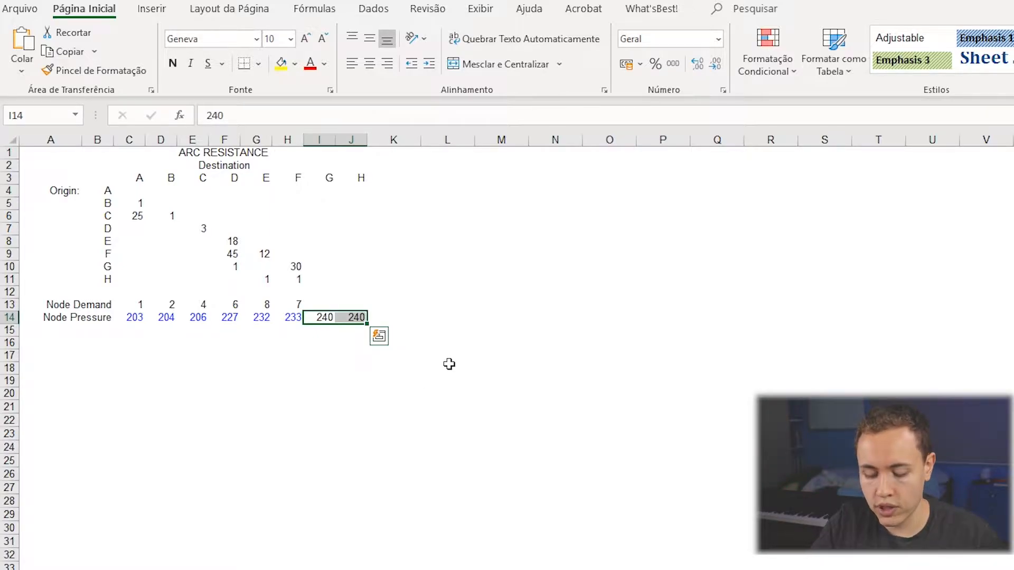
Step: Enter a SOMA formula in L14 that adds the pressures of nodes G and H, I14:J14
click(459, 320)
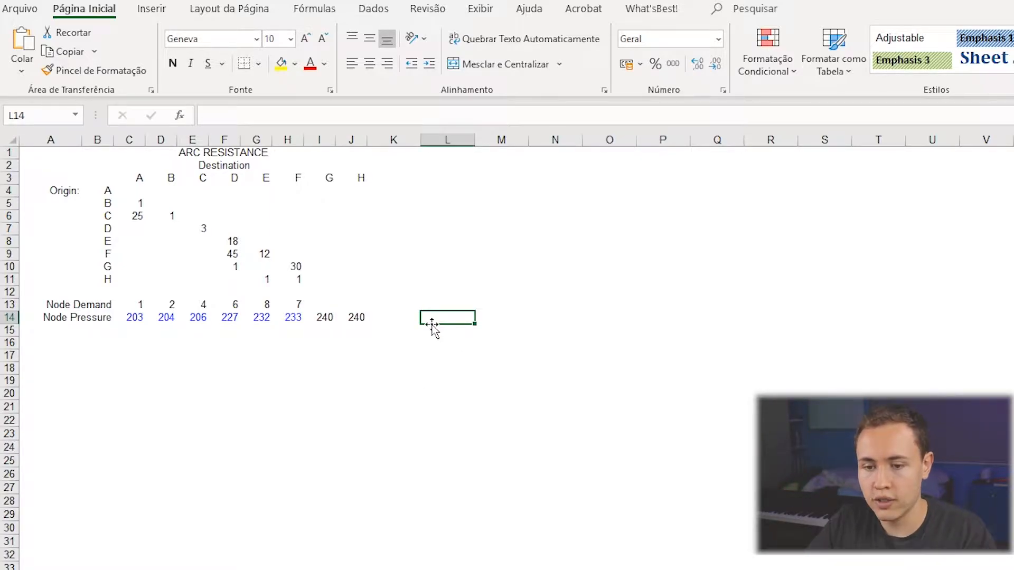
text(=so)
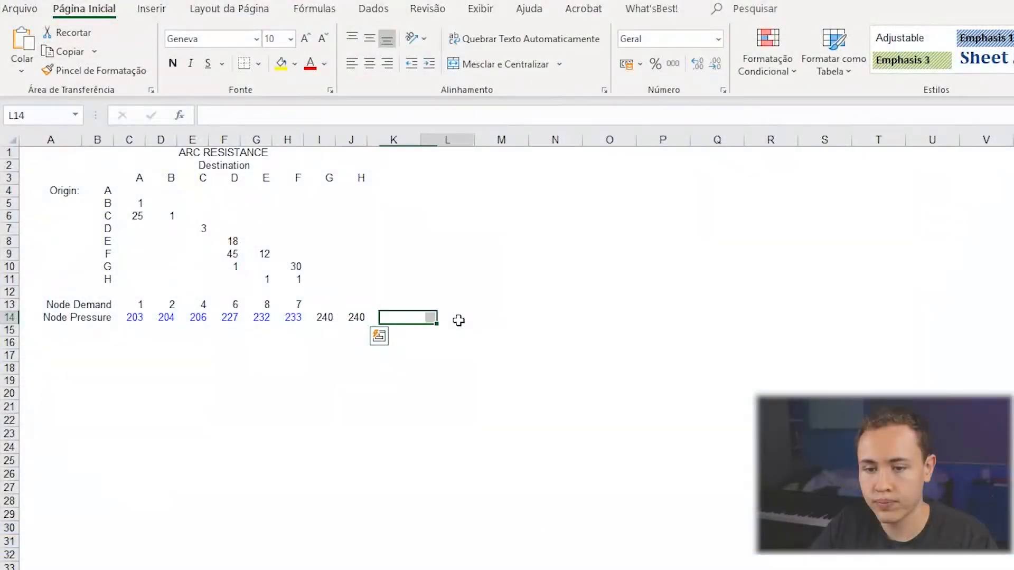
click(457, 319)
text(=soma)
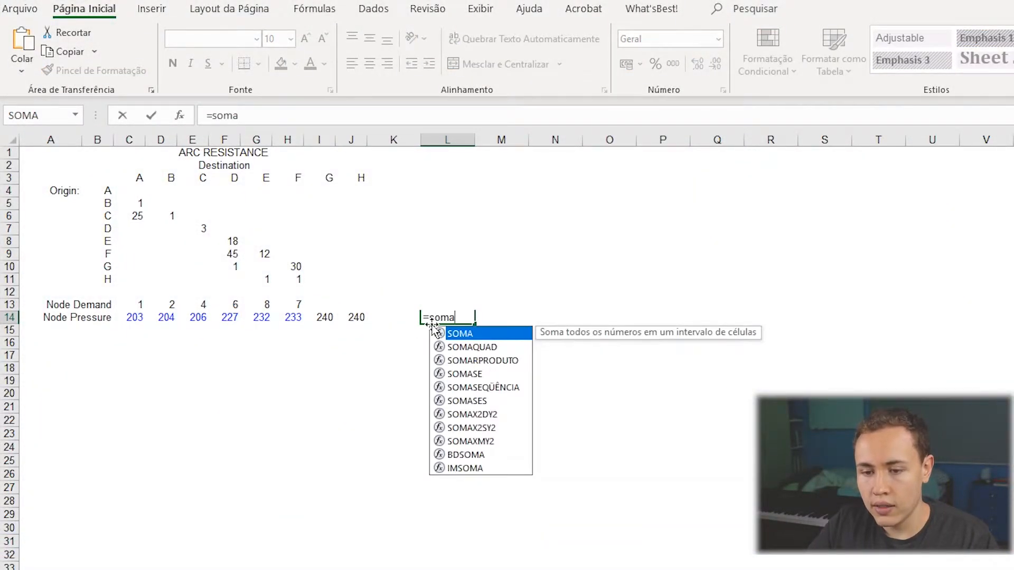
key(Tab)
drag(325, 317, 358, 318)
key(Return)
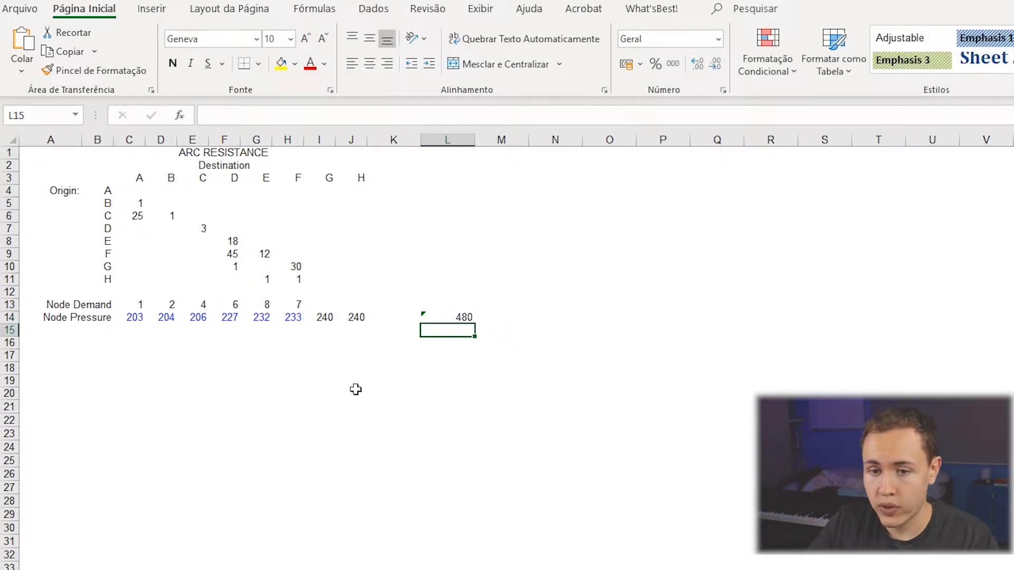
Step: Multiply the sum of the node G and H pressures in L14 by a factor of 1,20
key(Up)
drag(324, 317, 363, 317)
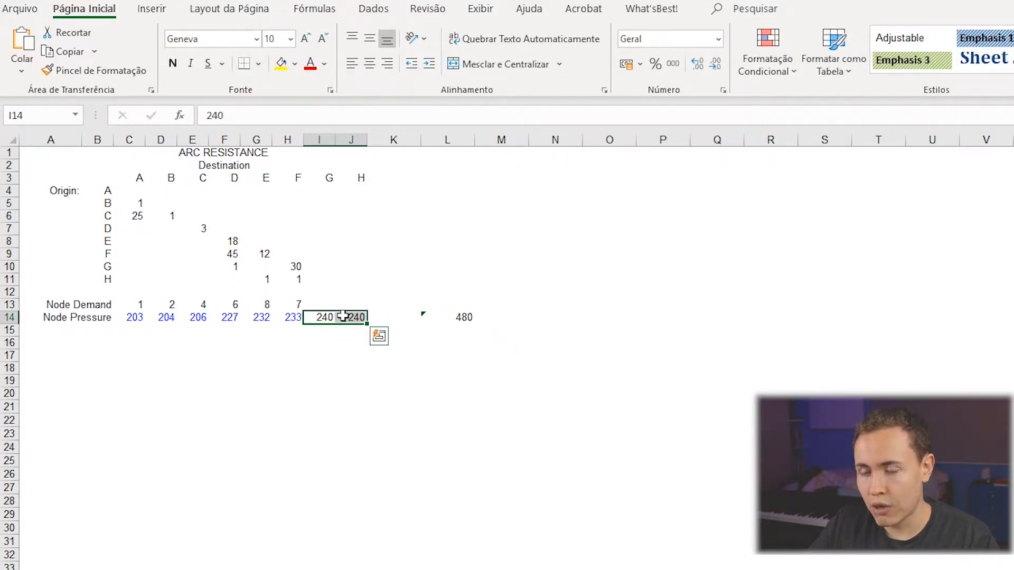
click(449, 317)
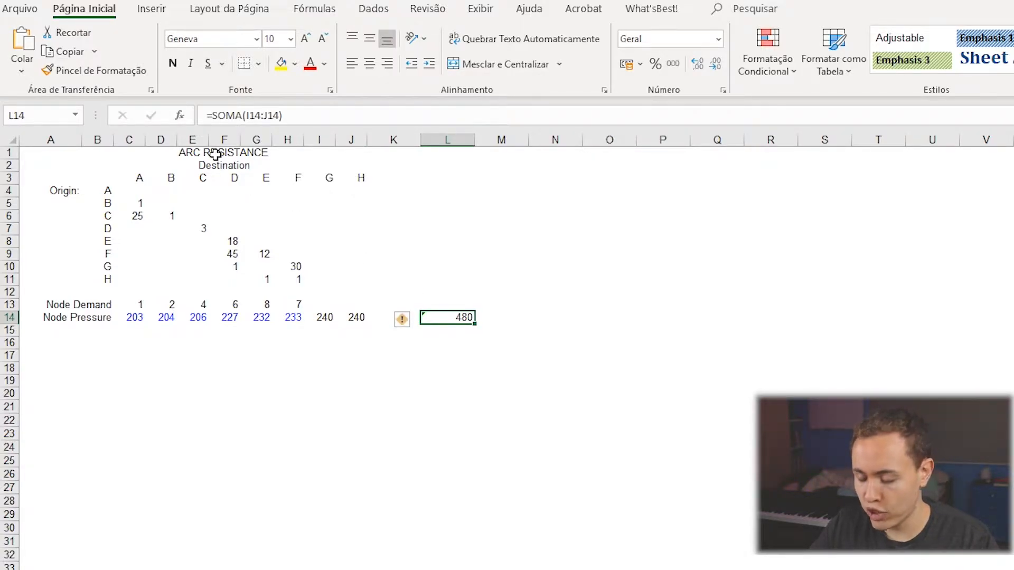
click(321, 116)
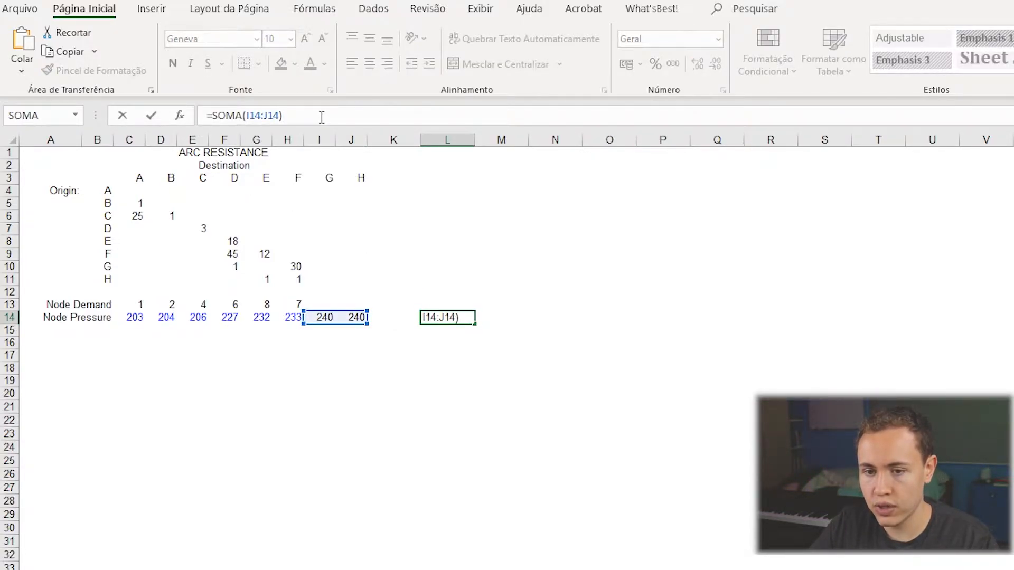
text(*)
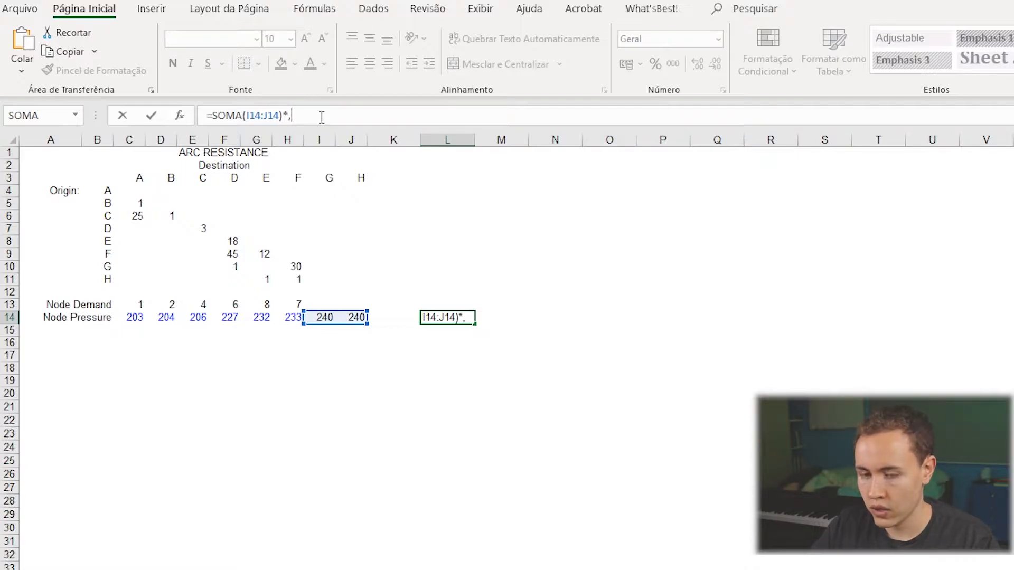
text(,25)
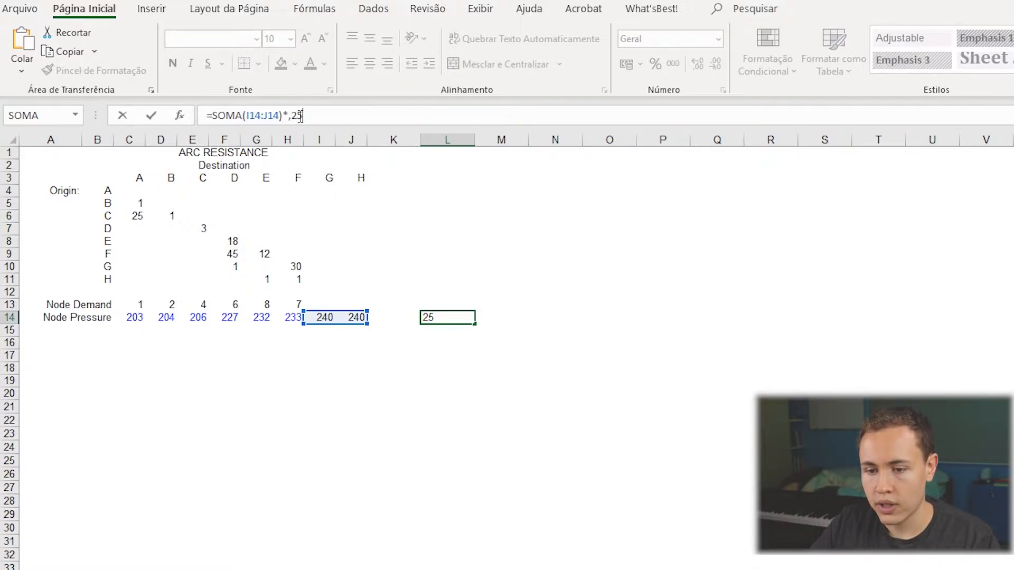
key(BackSpace)
text(0)
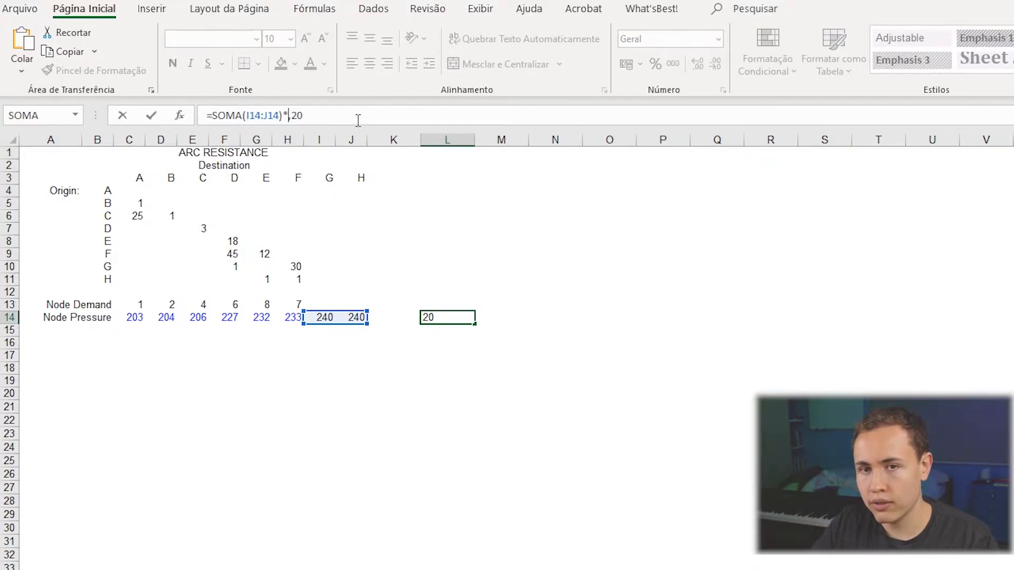
text(1)
key(Return)
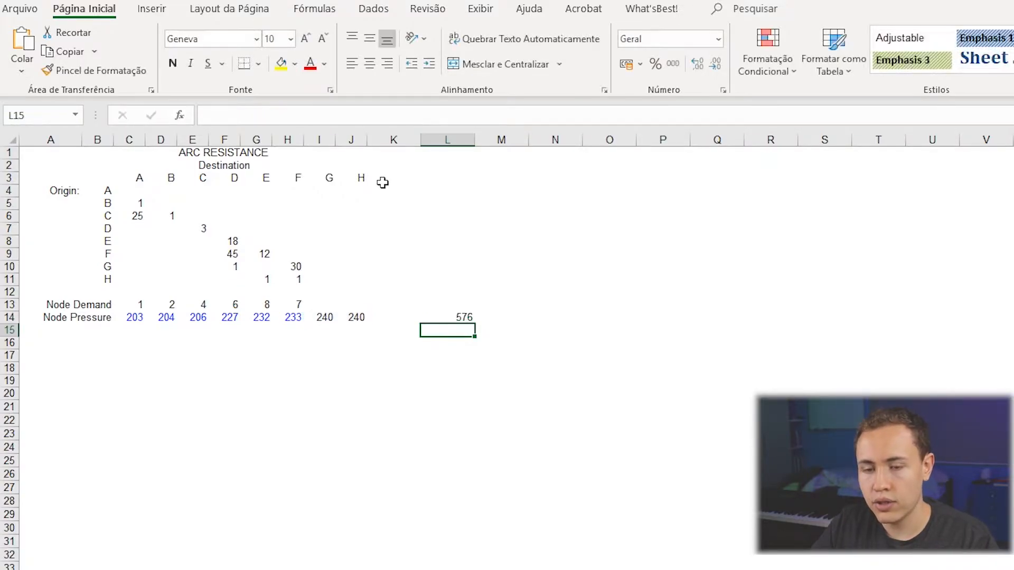
Step: Define L14, the weighted sum of the node G and H pressures, as the model's objective to minimize
click(429, 318)
drag(320, 319, 346, 317)
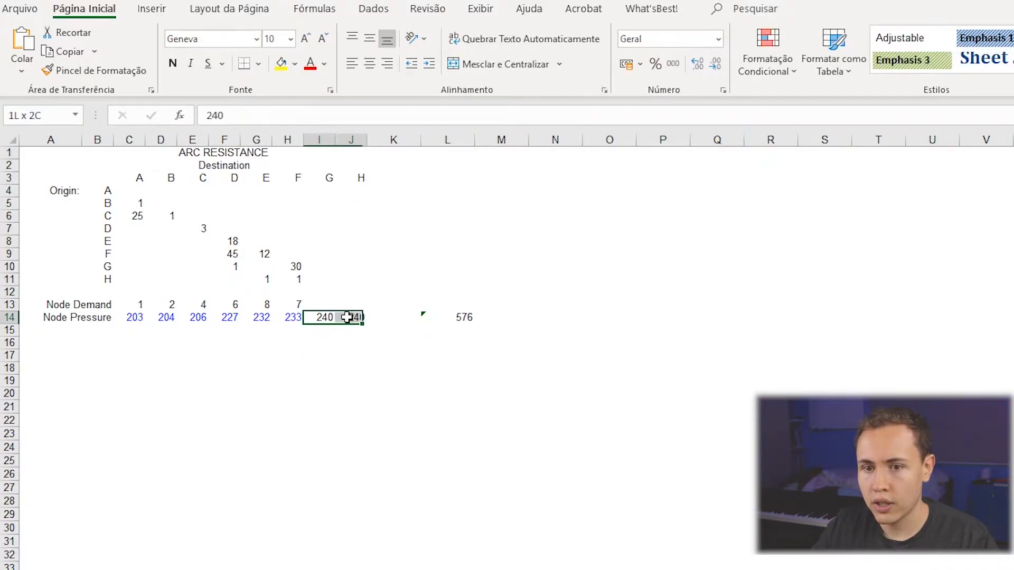
click(349, 317)
click(448, 317)
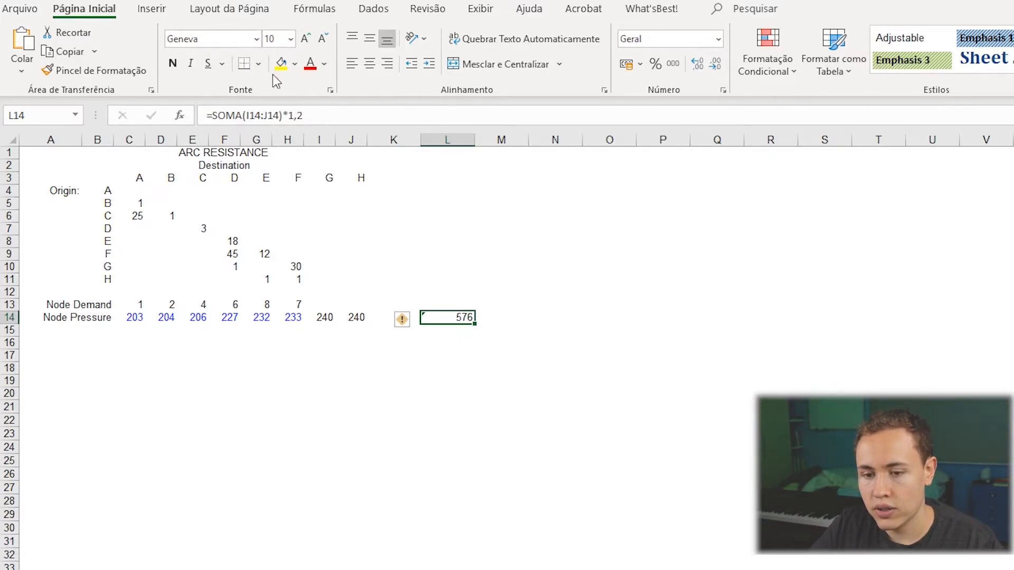
click(647, 10)
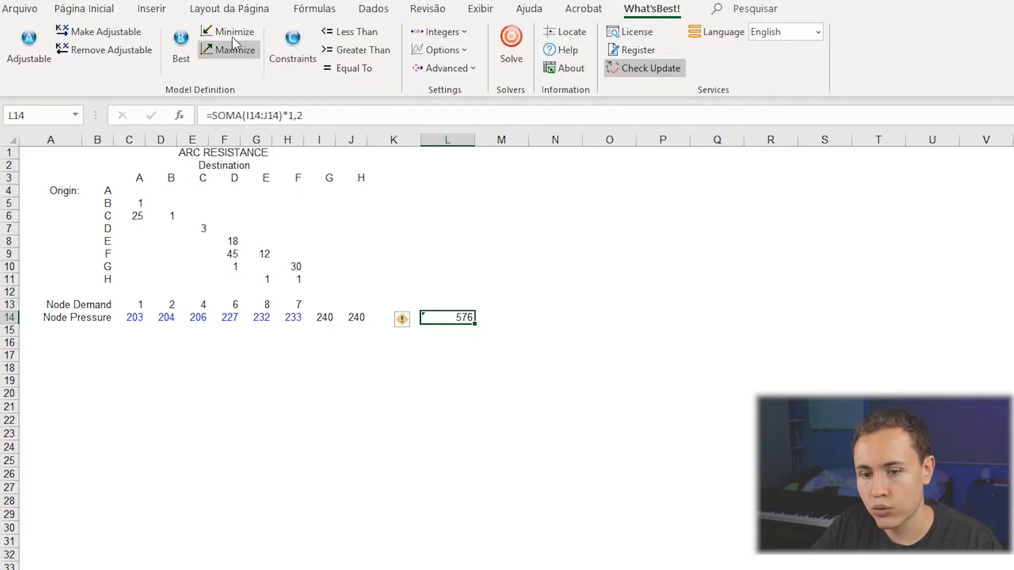
click(231, 33)
click(430, 354)
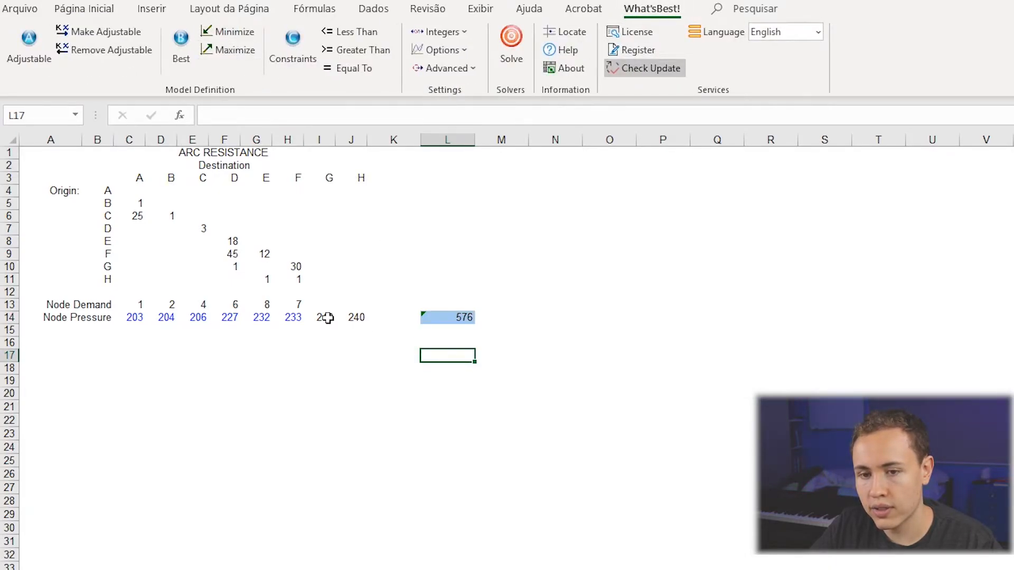
Step: Make the pressures of nodes G and H in I14:J14 adjustable
click(328, 316)
drag(335, 324, 365, 323)
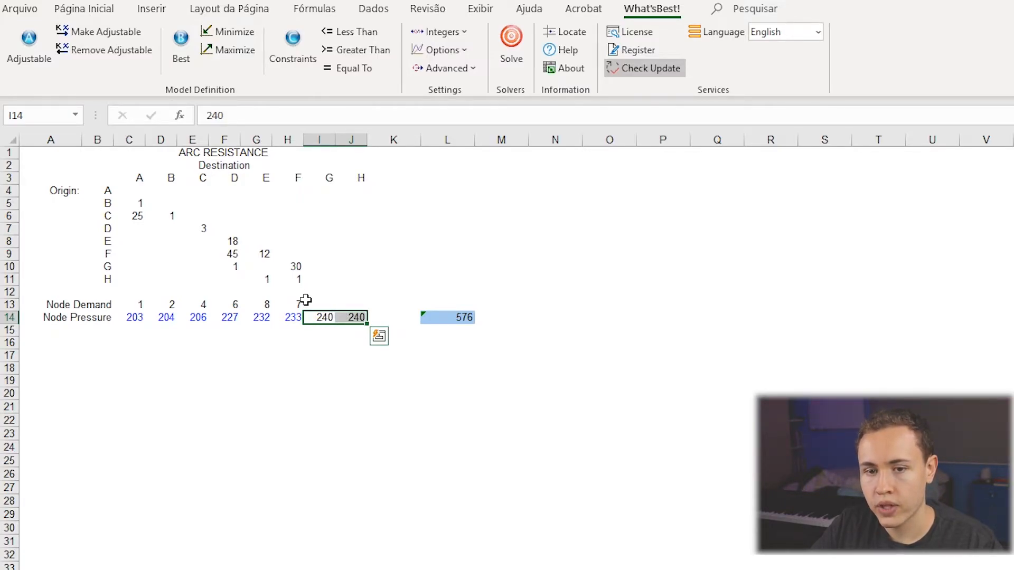
click(121, 41)
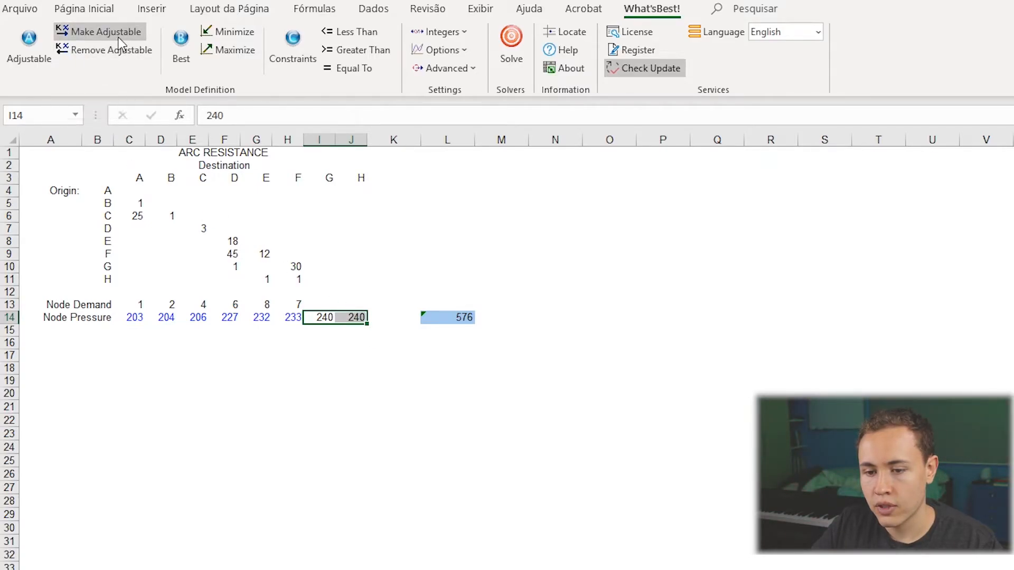
click(438, 278)
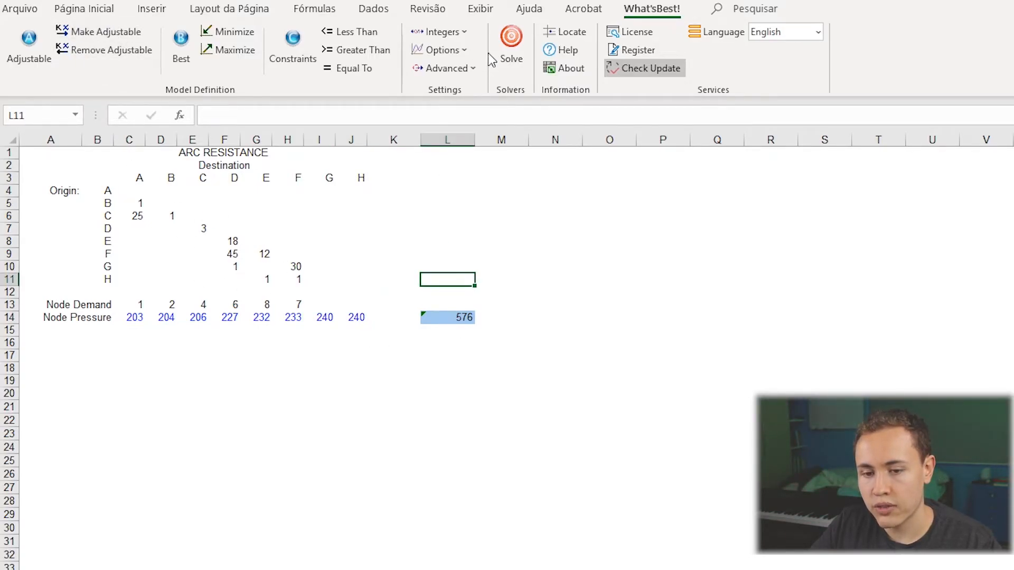
Step: Solve the minimization model and check the source node pressures in I14:J14
click(508, 53)
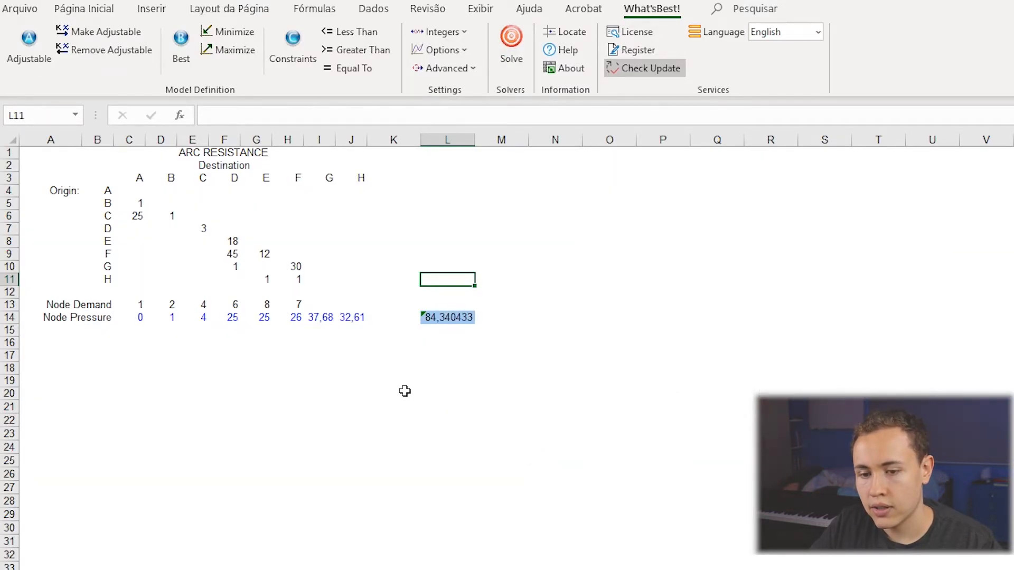
drag(319, 320, 346, 320)
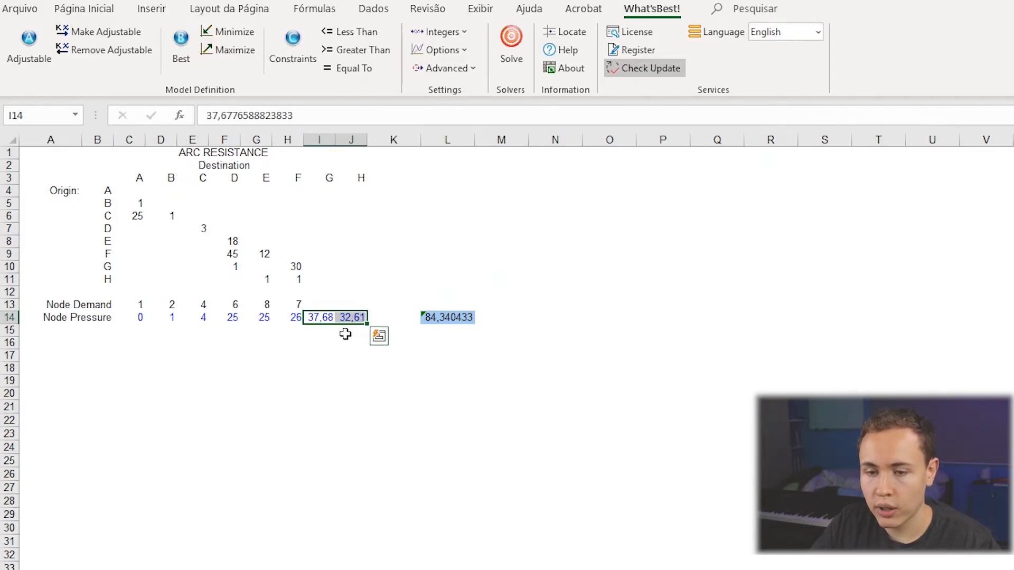
click(346, 379)
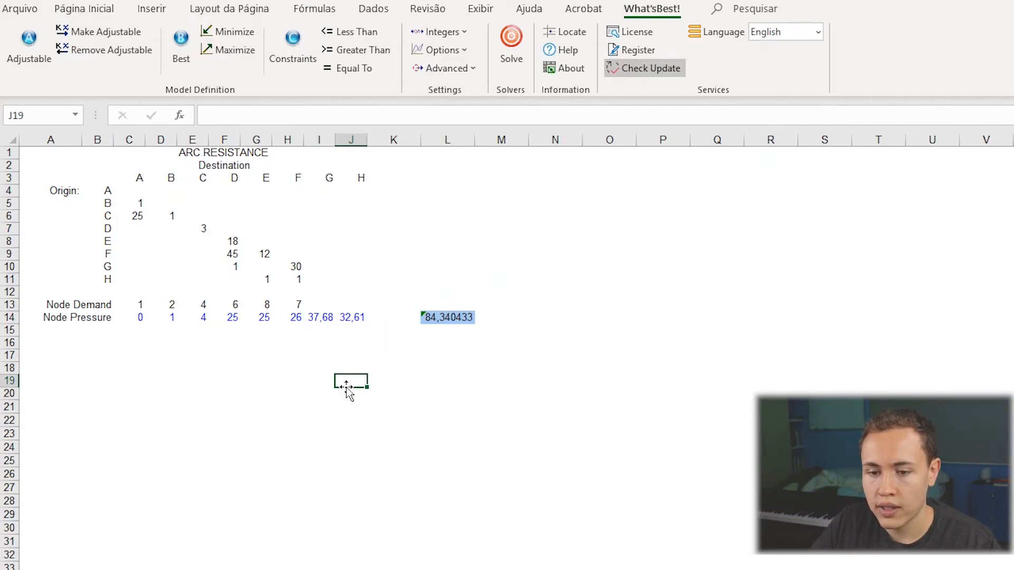
Step: Add an equality constraint in J17 that requires the node G pressure in I14 to equal the node H pressure in J14
click(348, 355)
click(348, 68)
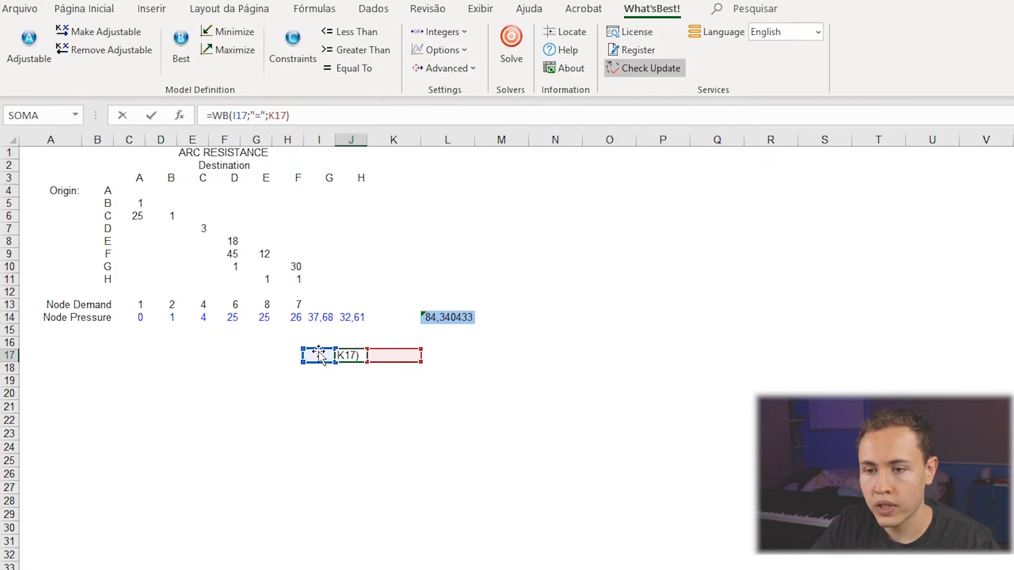
drag(319, 355, 321, 318)
drag(401, 354, 374, 330)
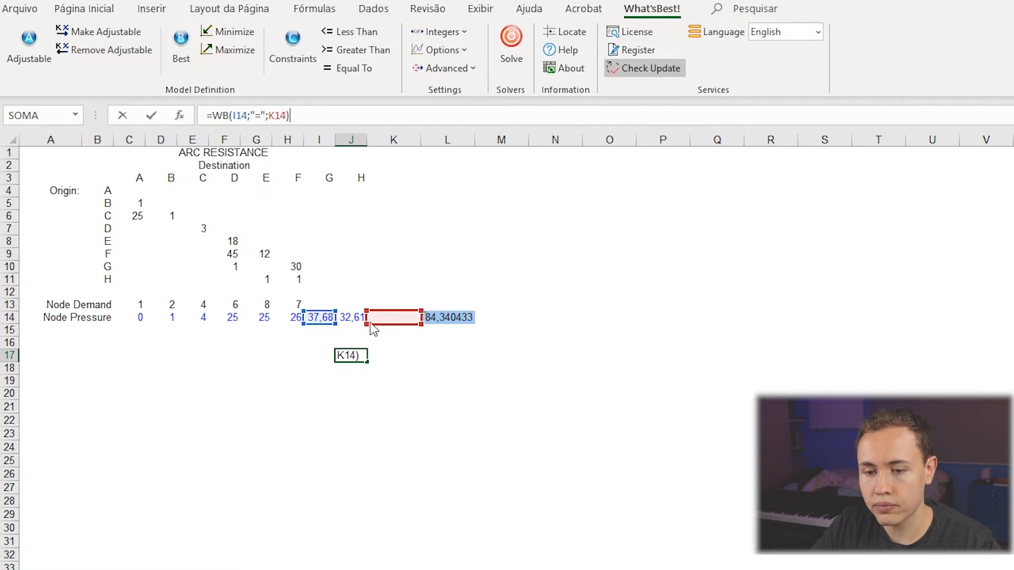
key(Return)
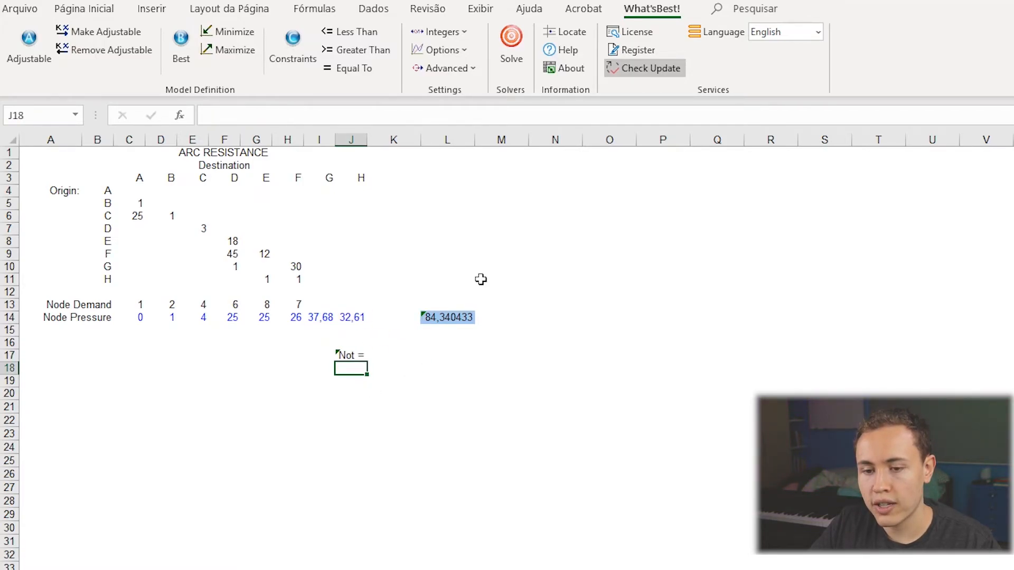
Step: Solve the model again with the equal-pressure constraint and check node G's pressure in I14 and the objective in L14
click(511, 46)
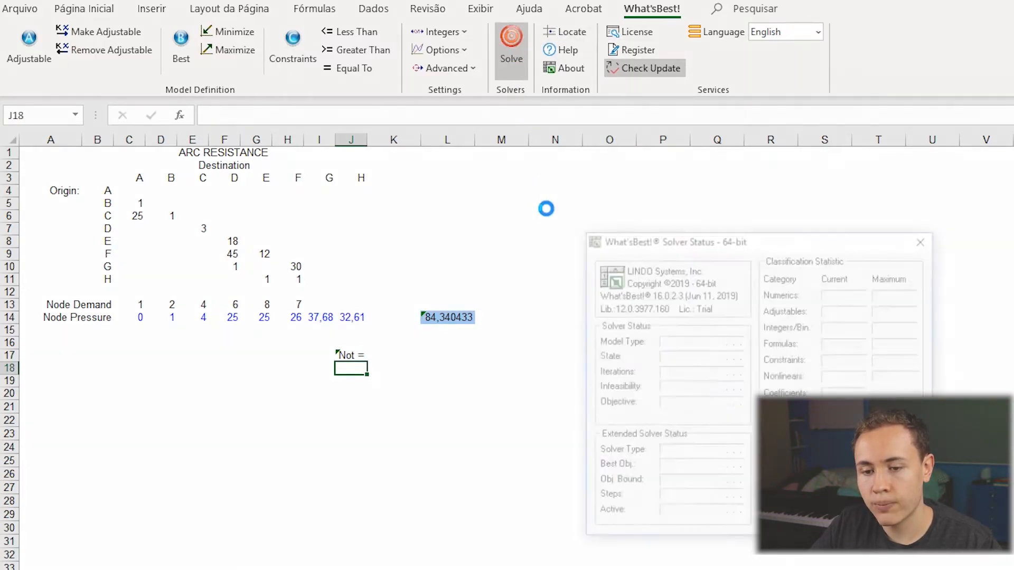
click(322, 317)
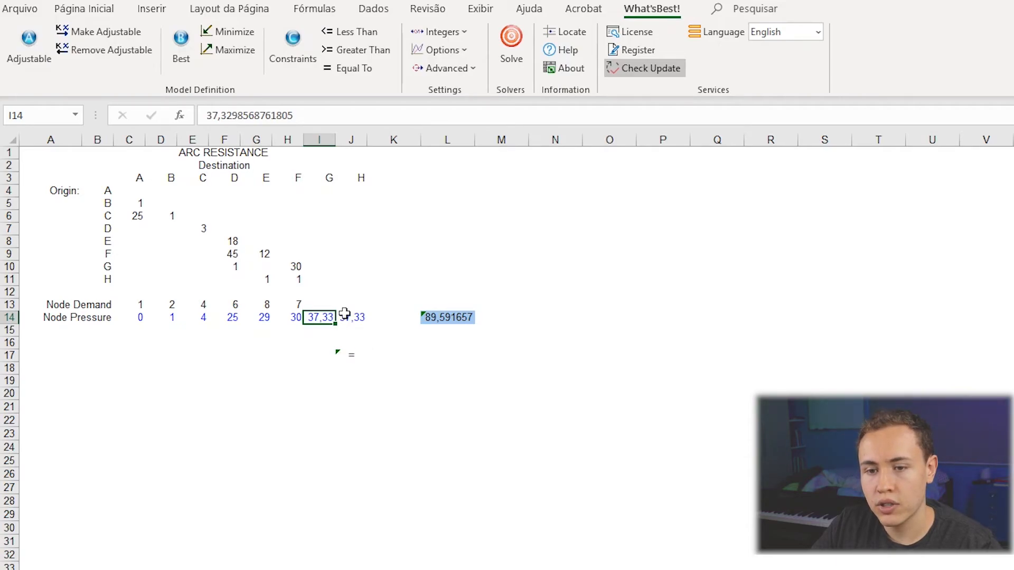
click(442, 318)
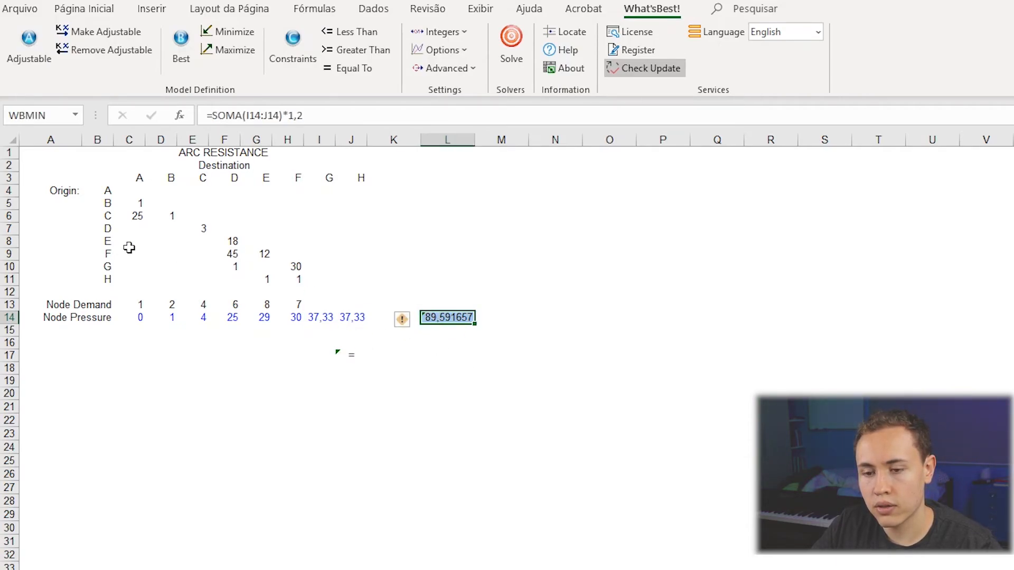